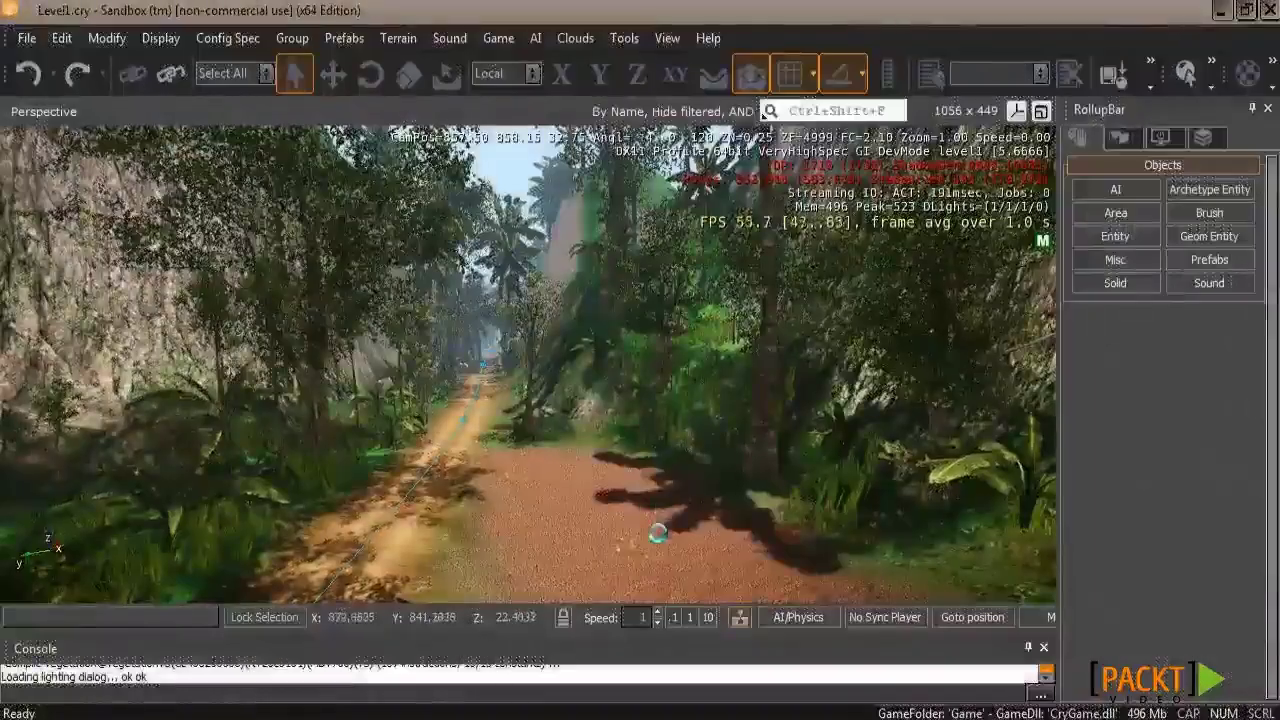
# Tilt the Perspective camera up toward the palm canopy against the clear sky
pyautogui.moveTo(657, 535); pyautogui.dragTo(812, 560, button='right')
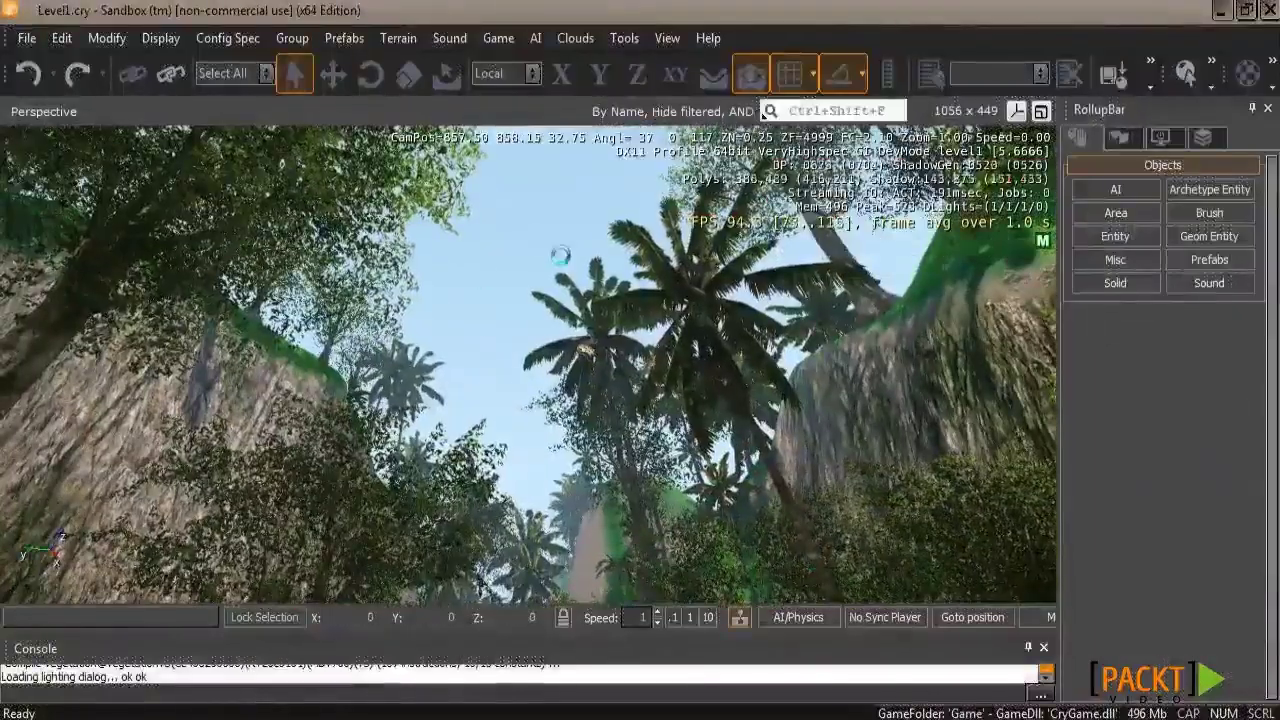
# Open the Time Of Day editor from the Terrain menu
pyautogui.click(398, 38)
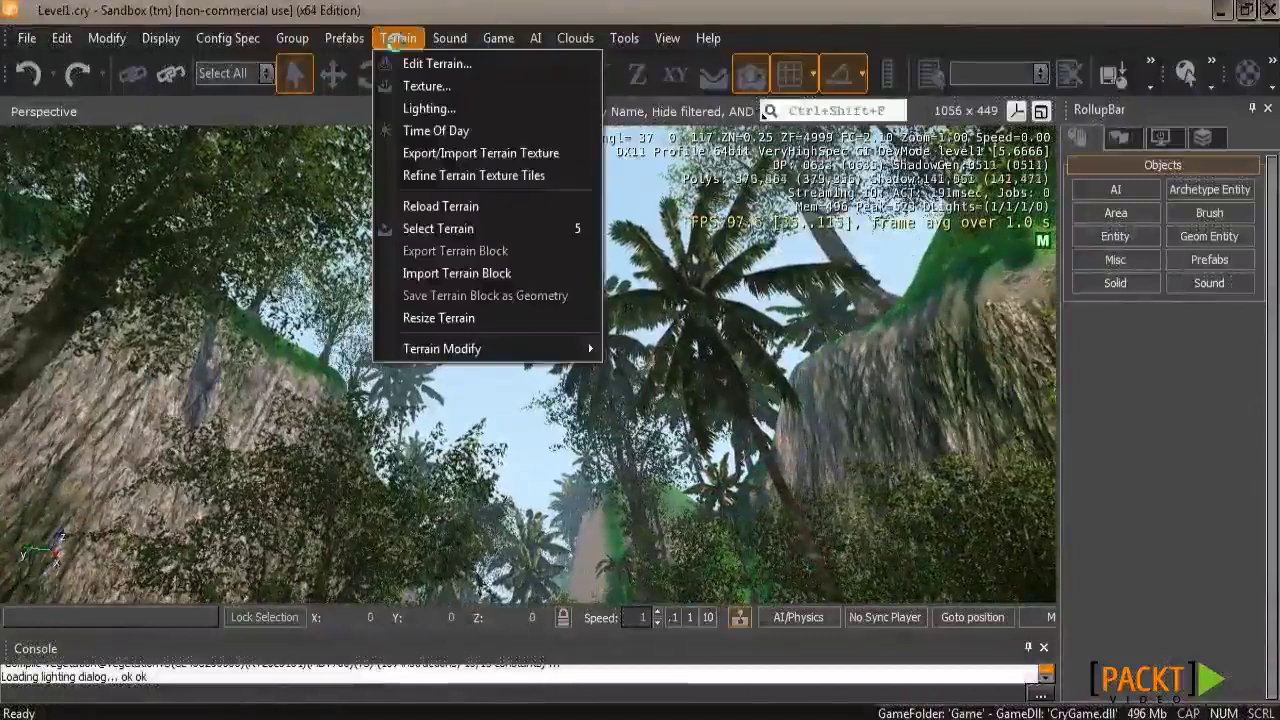
pyautogui.click(430, 131)
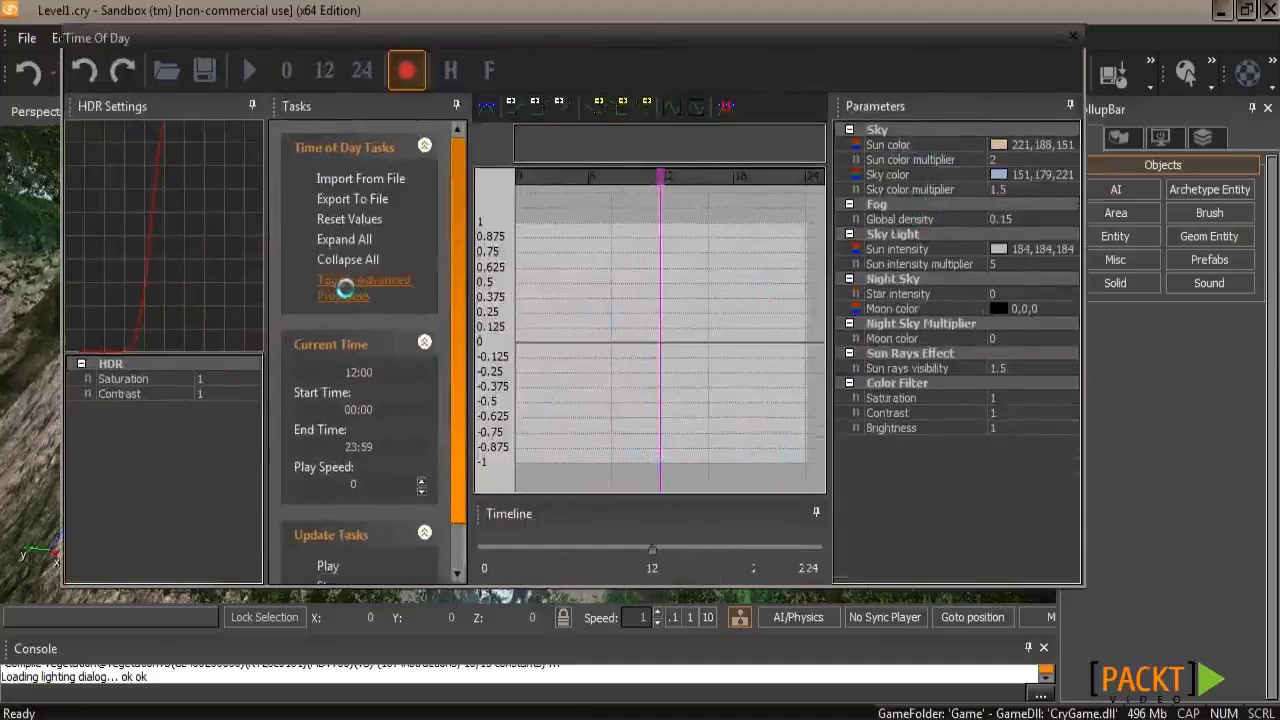
# Show the advanced time-of-day properties and scroll through the full parameter list
pyautogui.click(344, 288)
pyautogui.moveTo(1072, 150); pyautogui.dragTo(1083, 560)
pyautogui.moveTo(1063, 508); pyautogui.dragTo(1095, 120)
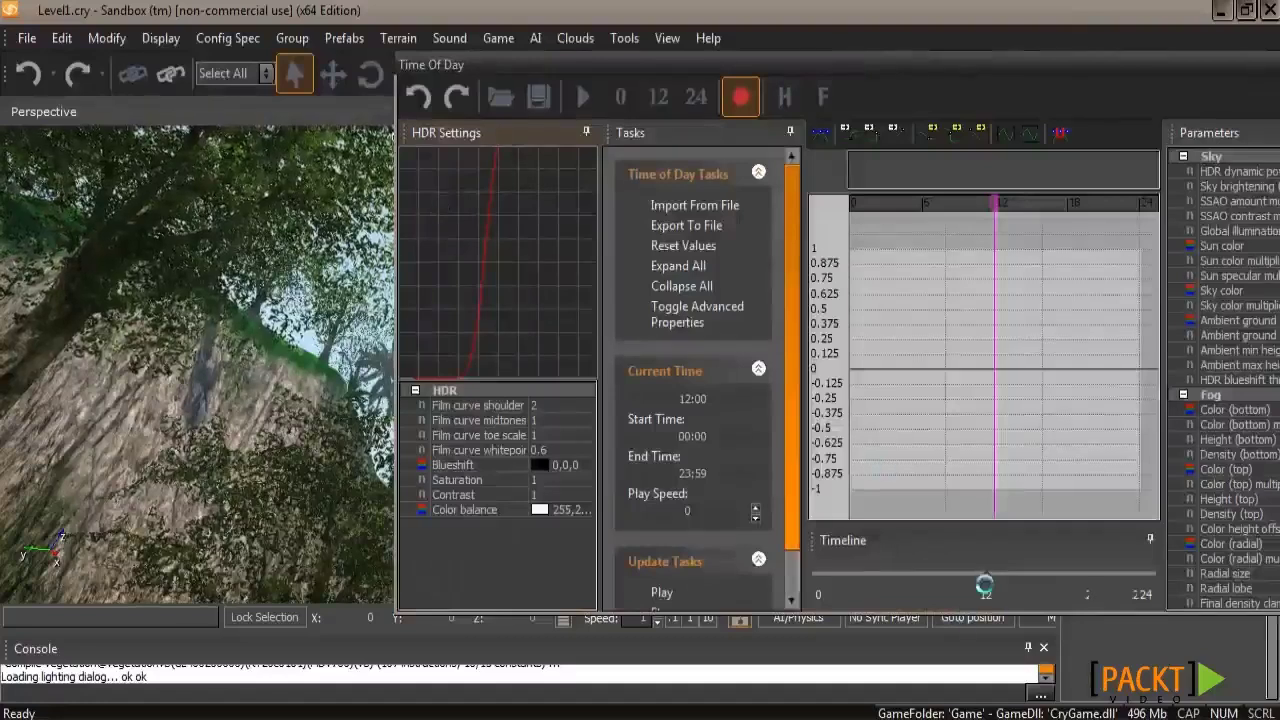
# Scrub the time to about 08:13 and midday, then jump to 0:00, 12:00, and 24:00
pyautogui.moveTo(985, 585); pyautogui.dragTo(1153, 574)
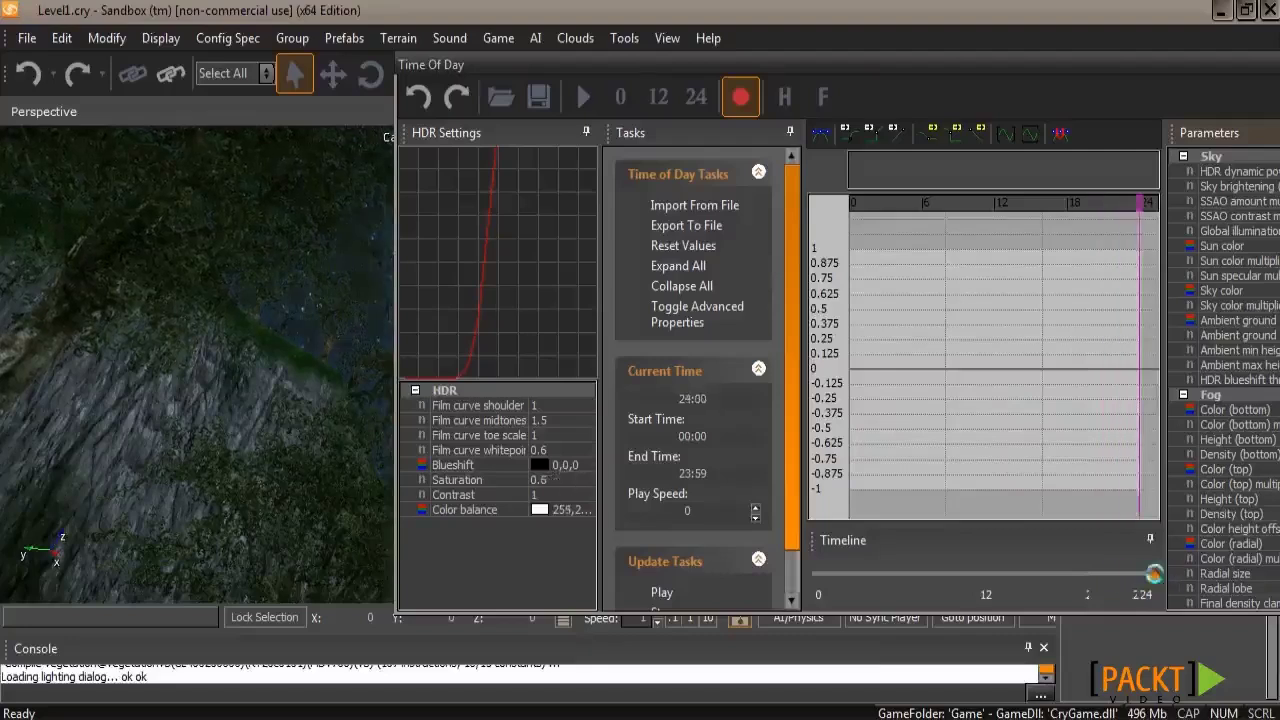
pyautogui.moveTo(937, 591); pyautogui.dragTo(992, 578)
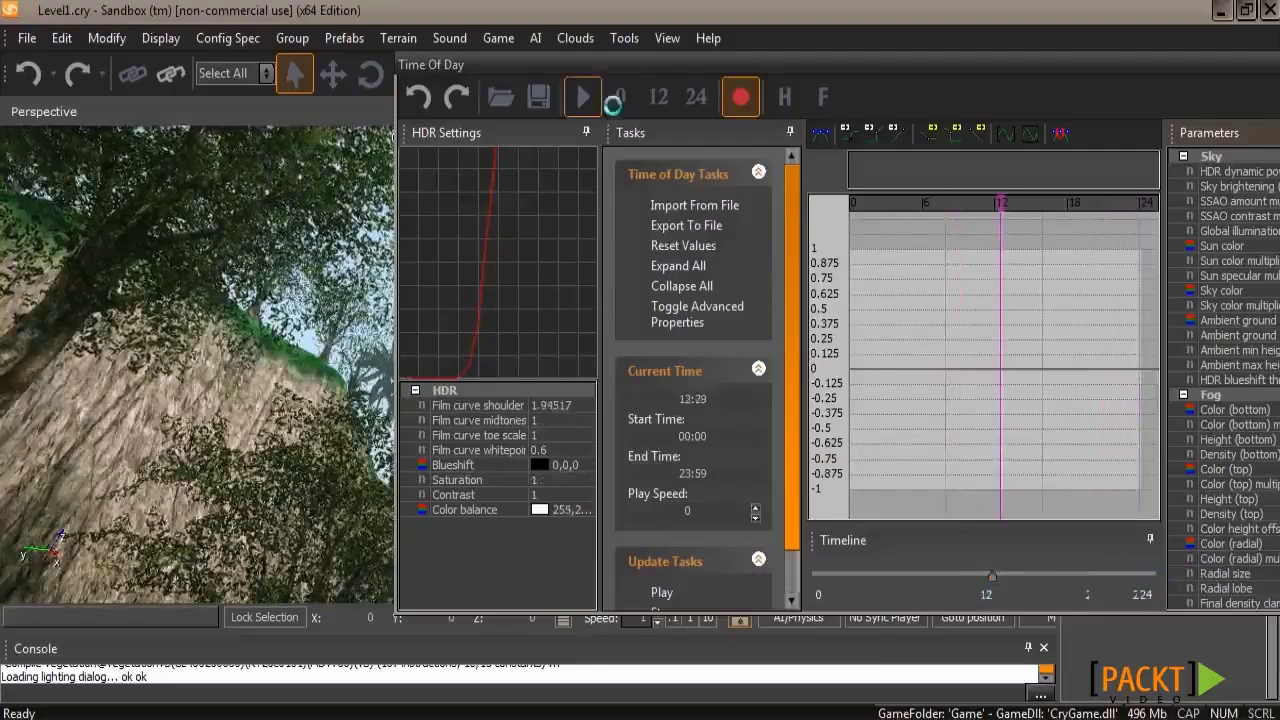
pyautogui.click(625, 97)
pyautogui.click(658, 97)
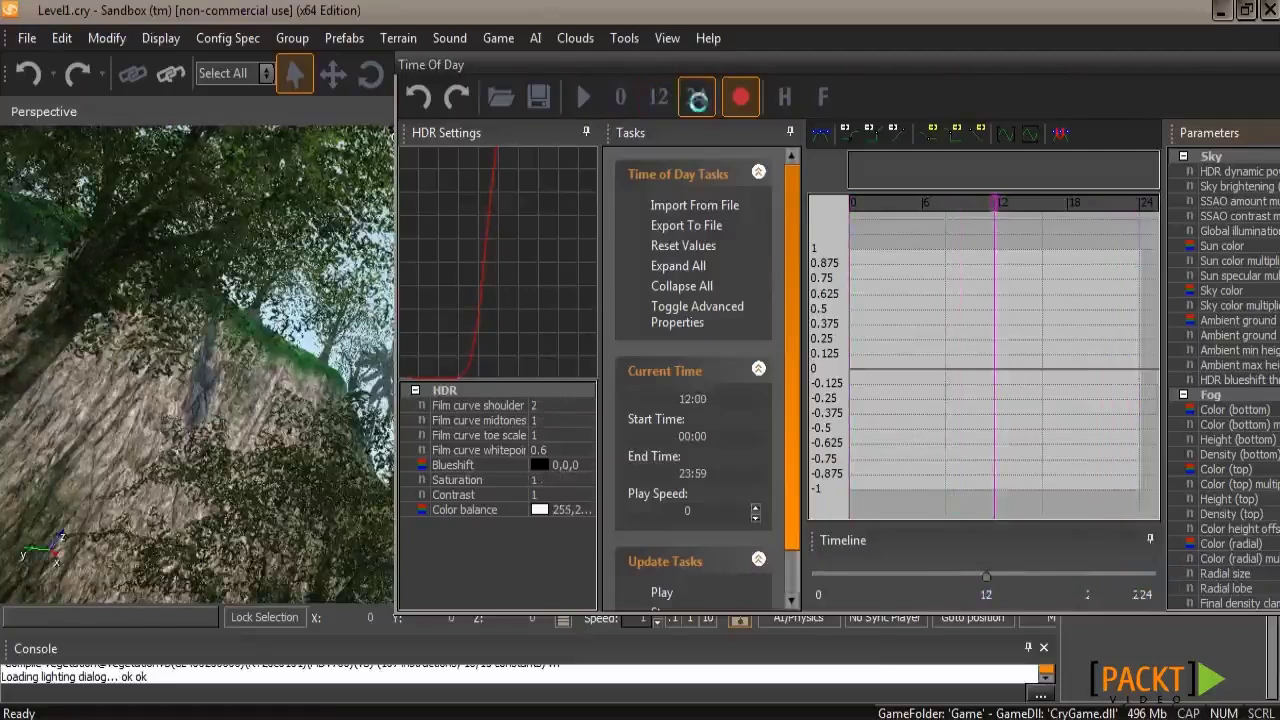
pyautogui.click(690, 95)
pyautogui.moveTo(789, 65); pyautogui.dragTo(487, 68)
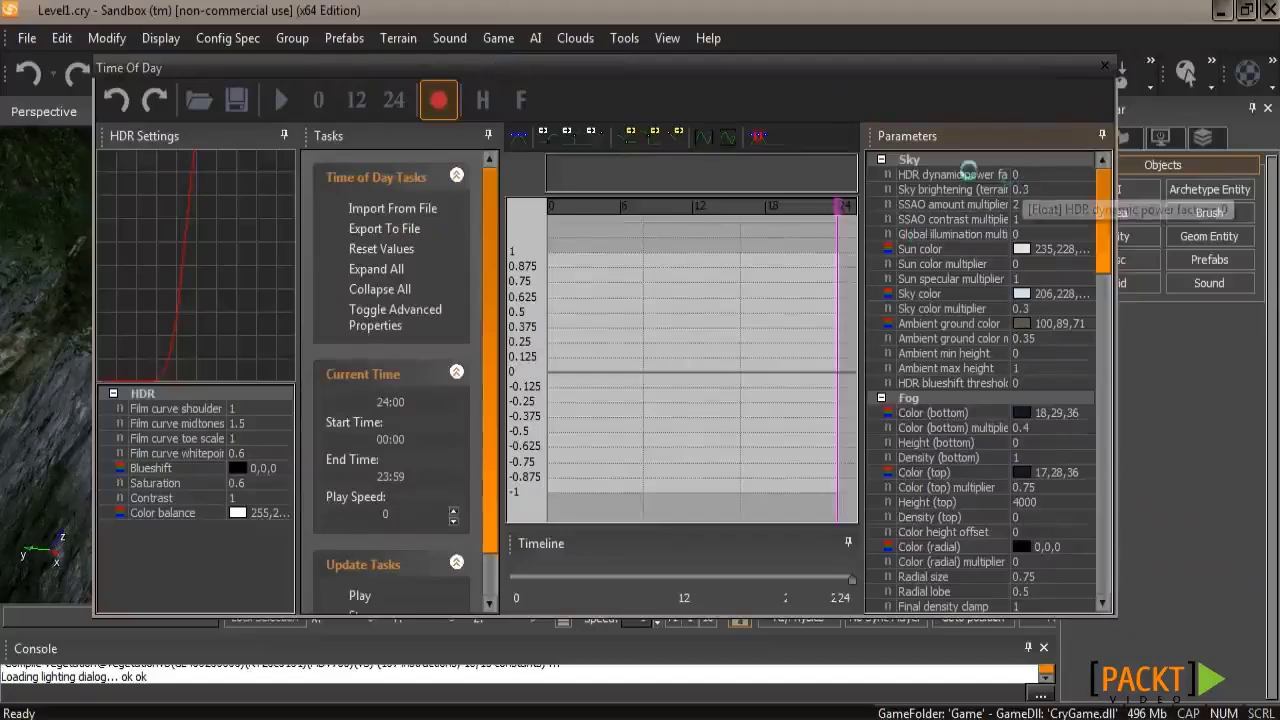
# Raise the first SSAO amount multiplier key to about 2.3, held until 4:48
pyautogui.click(978, 175)
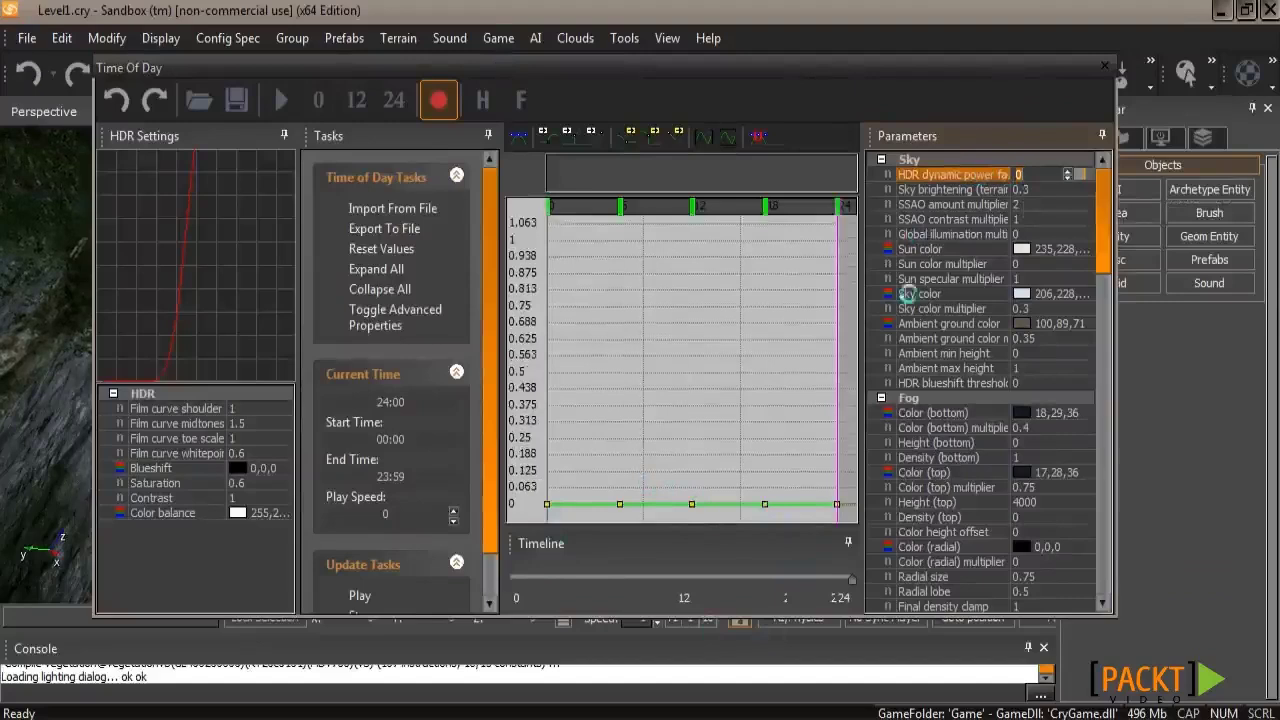
pyautogui.click(923, 205)
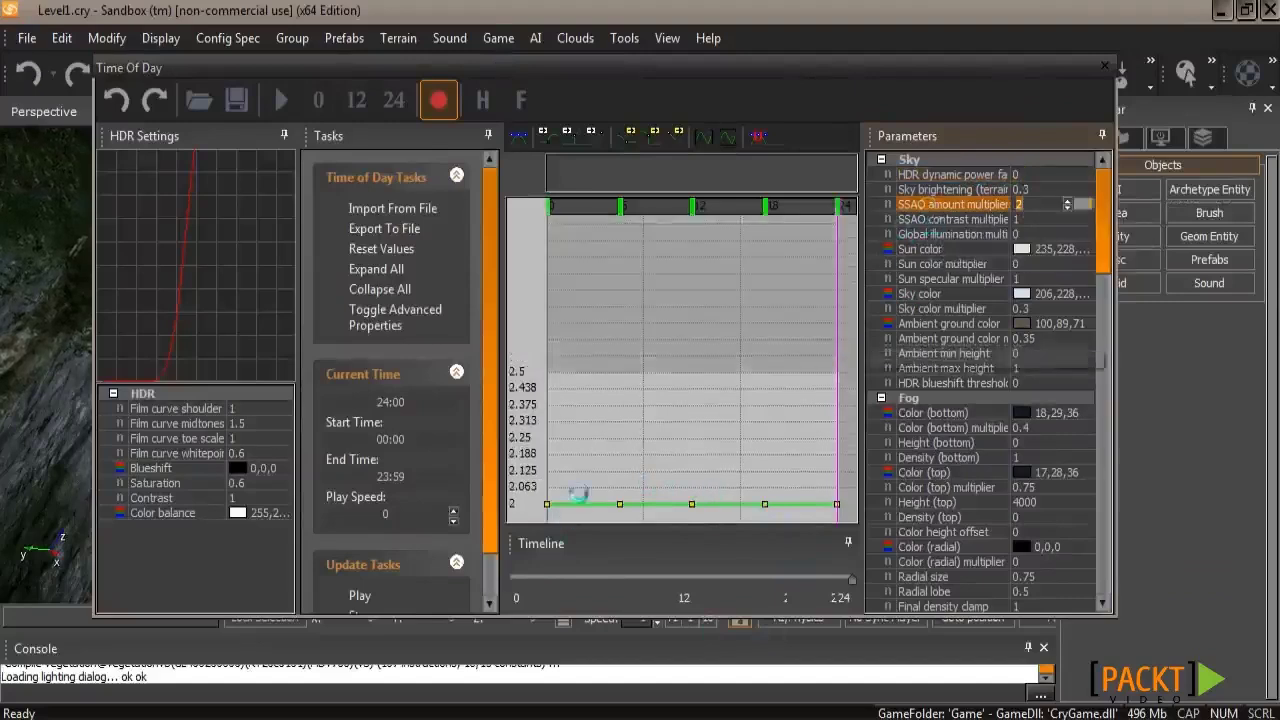
pyautogui.moveTo(548, 504)
pyautogui.mouseDown()
pyautogui.moveTo(555, 410)
pyautogui.moveTo(565, 445)
pyautogui.moveTo(611, 408)
pyautogui.moveTo(604, 423)
pyautogui.mouseUp()
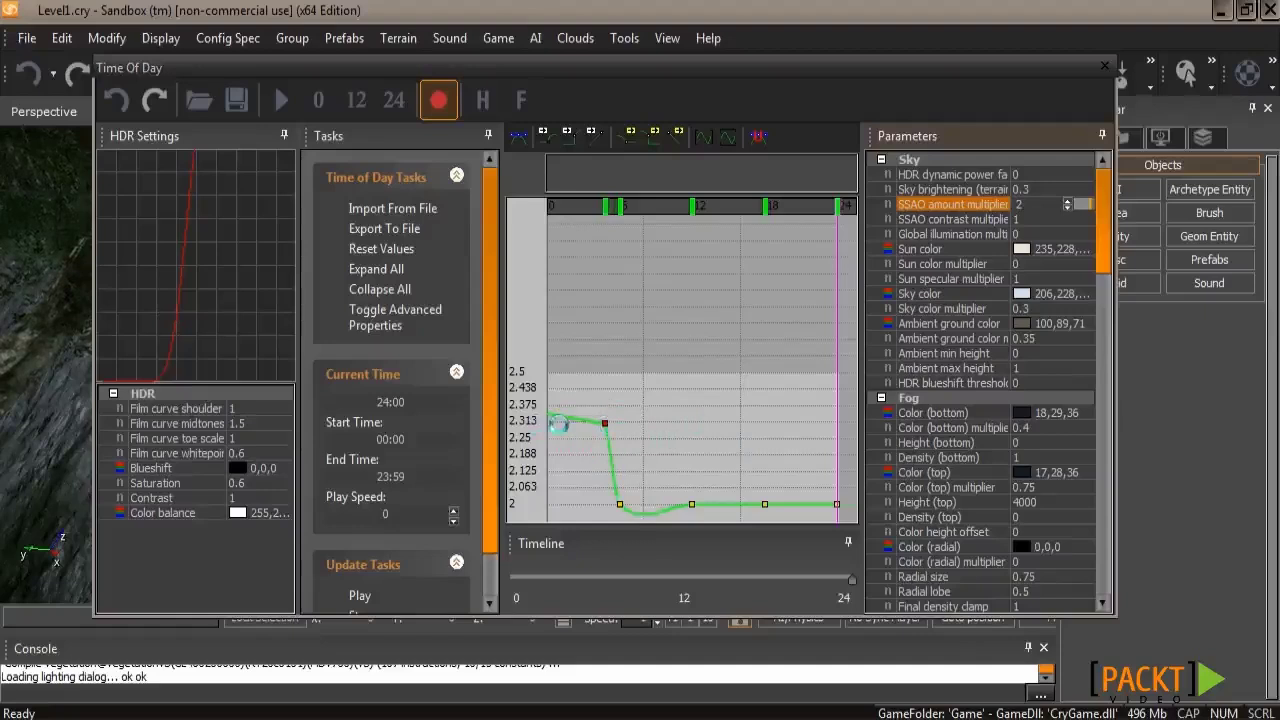
pyautogui.moveTo(604, 422)
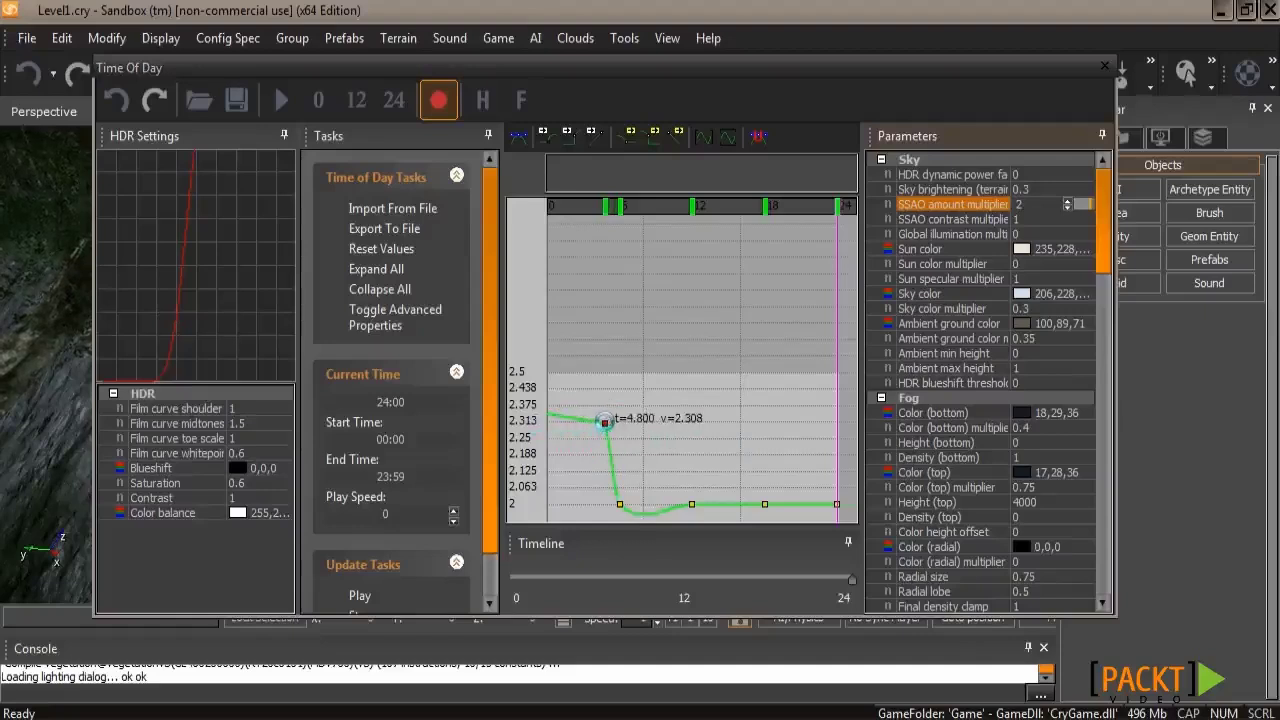
# Display the Ambient ground color curves, then the Sun intensity curve (0 night, 0.5 day)
pyautogui.click(1018, 323)
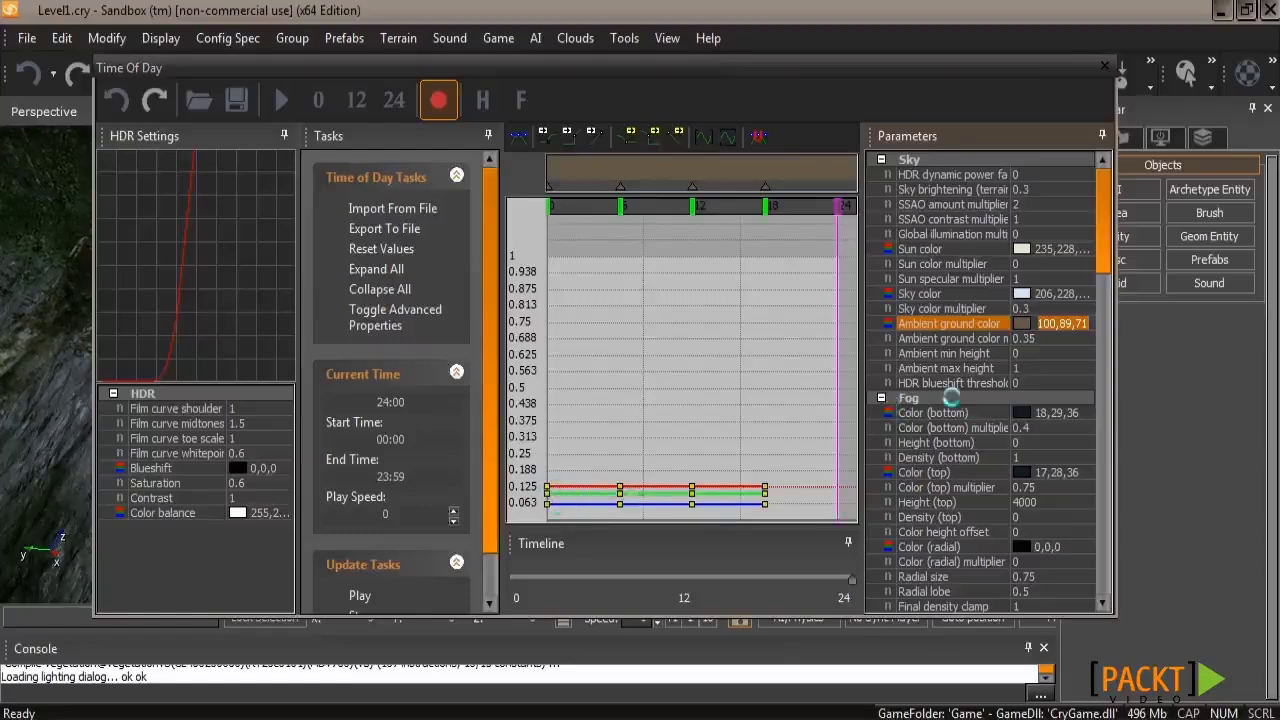
pyautogui.scroll(-7, 1100, 240)
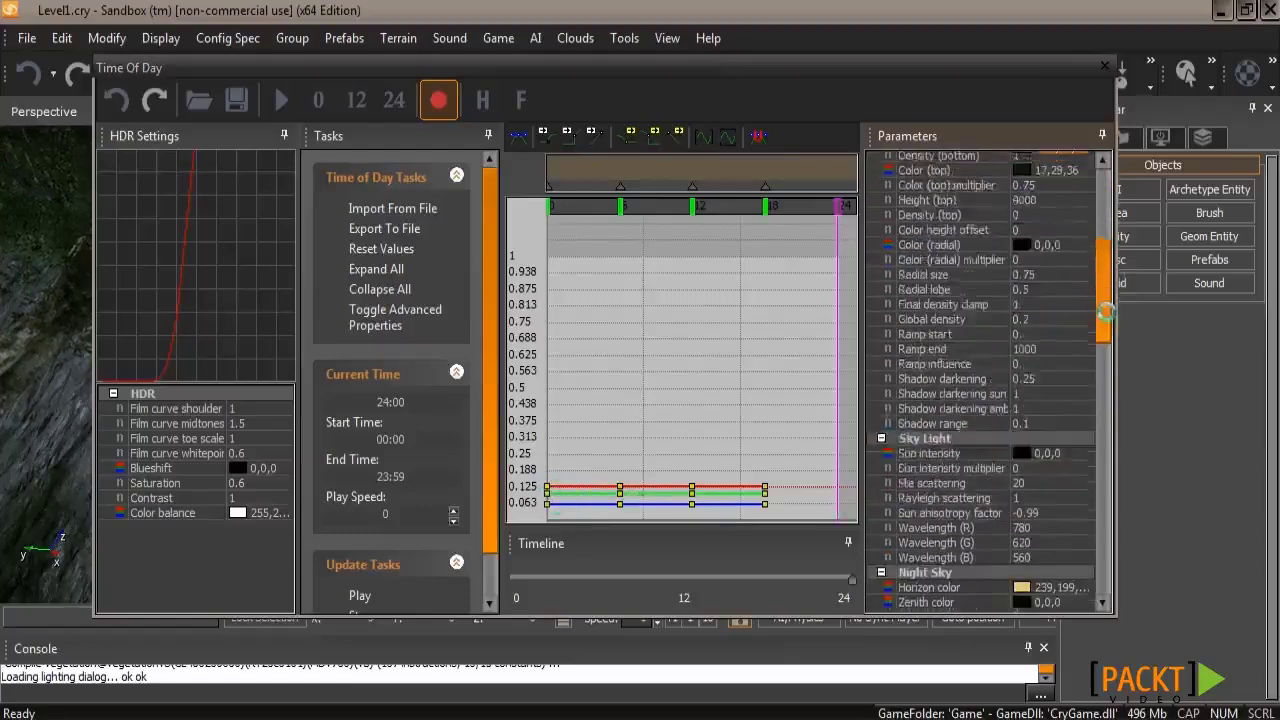
pyautogui.click(1017, 432)
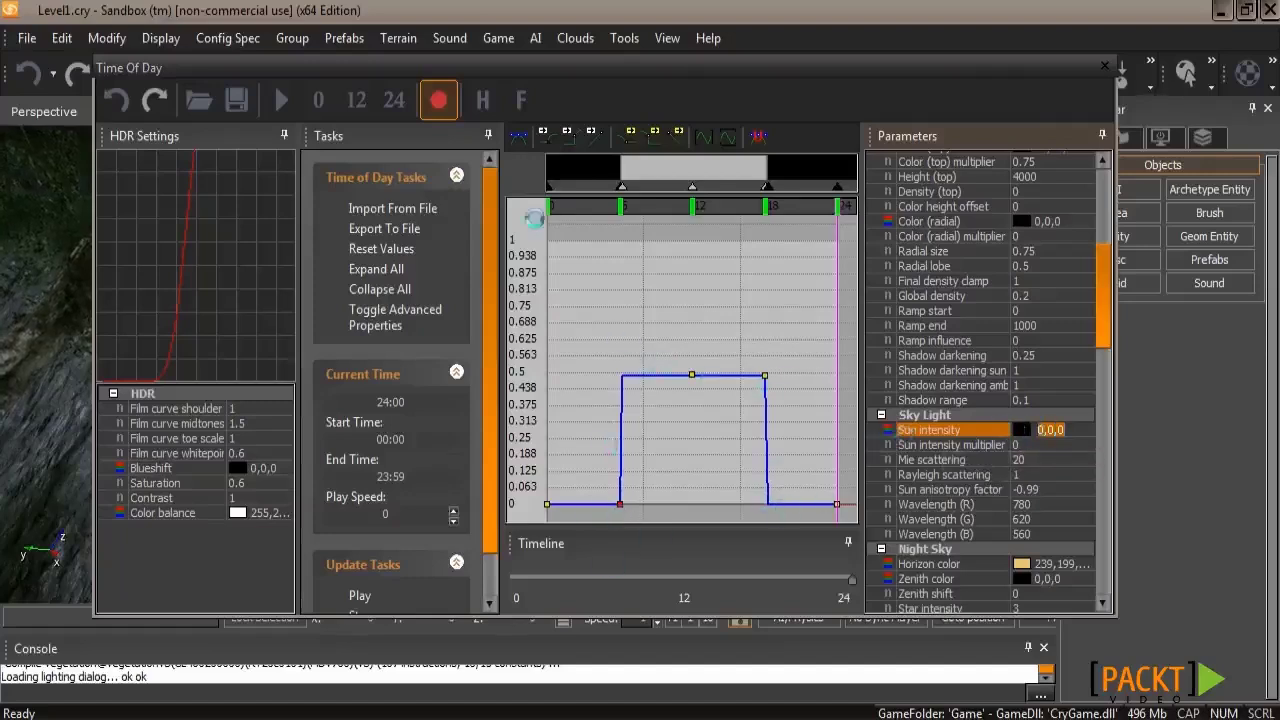
pyautogui.moveTo(424, 62); pyautogui.dragTo(893, 192)
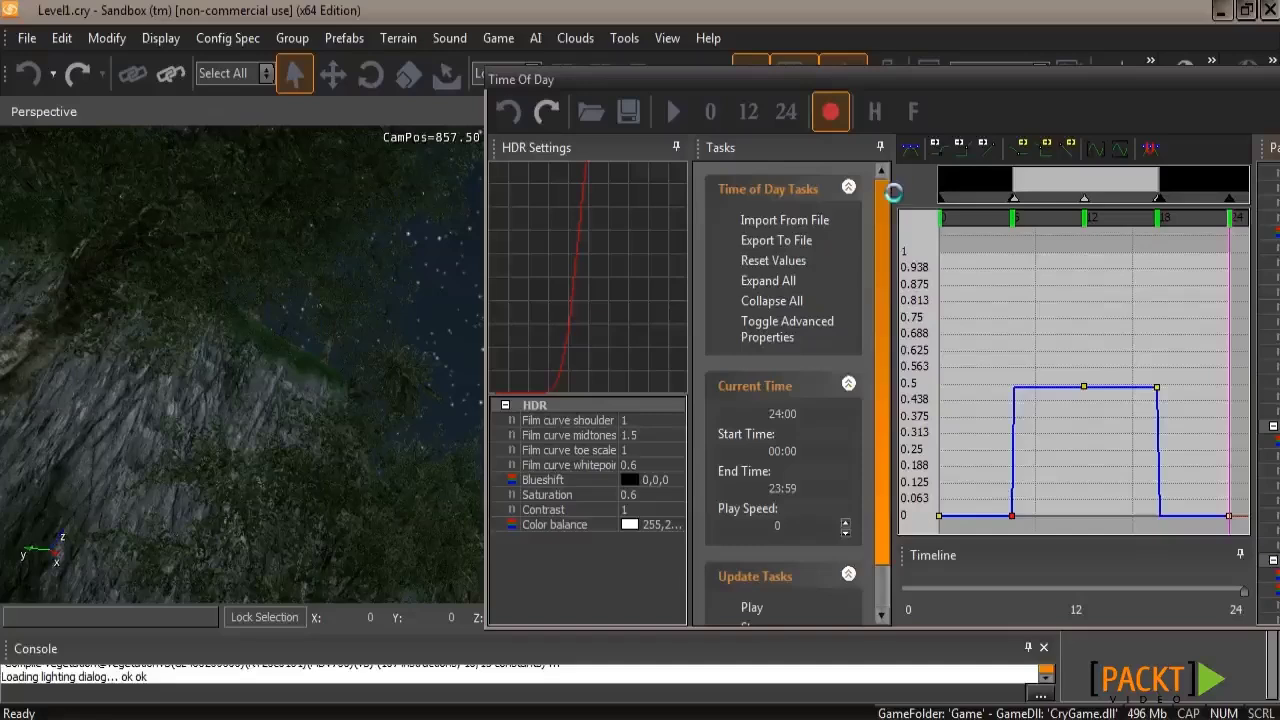
# Scrub to early morning, return the time to 12:00 noon and set Play Speed to 20
pyautogui.moveTo(1243, 600)
pyautogui.mouseDown()
pyautogui.moveTo(1000, 588)
pyautogui.moveTo(981, 574)
pyautogui.moveTo(1019, 575)
pyautogui.mouseUp()
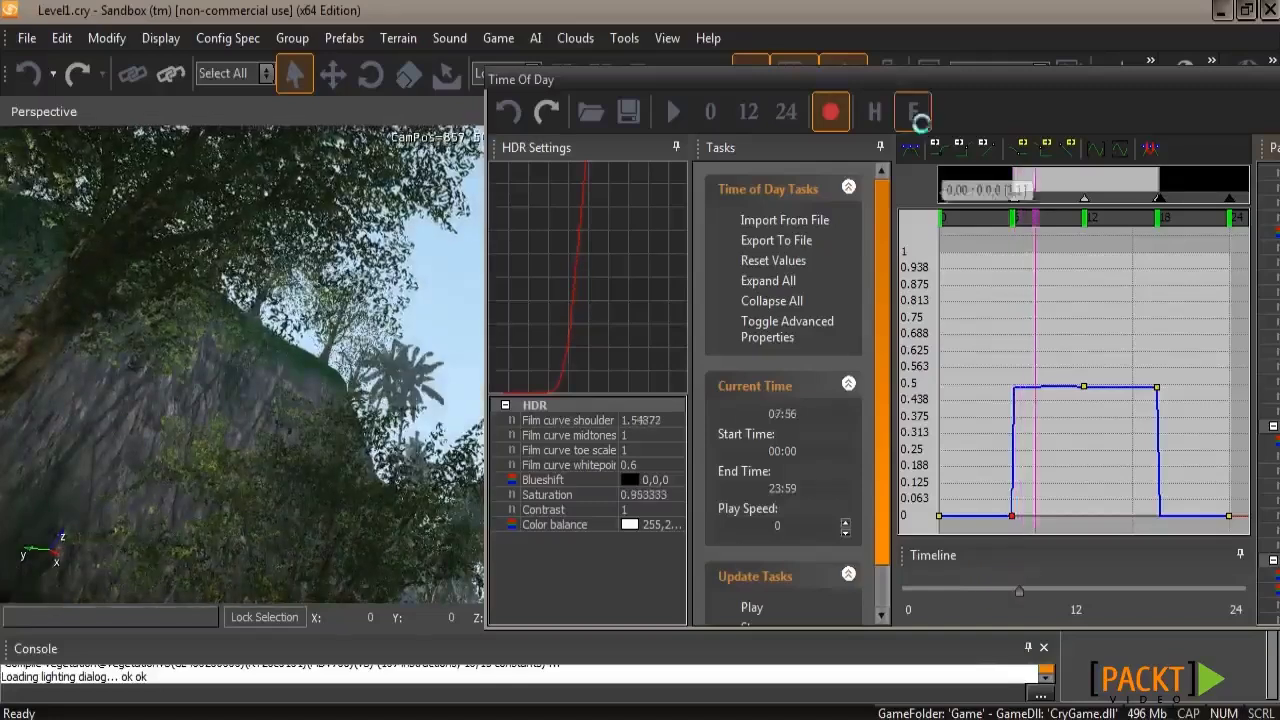
pyautogui.moveTo(960, 84); pyautogui.dragTo(748, 103)
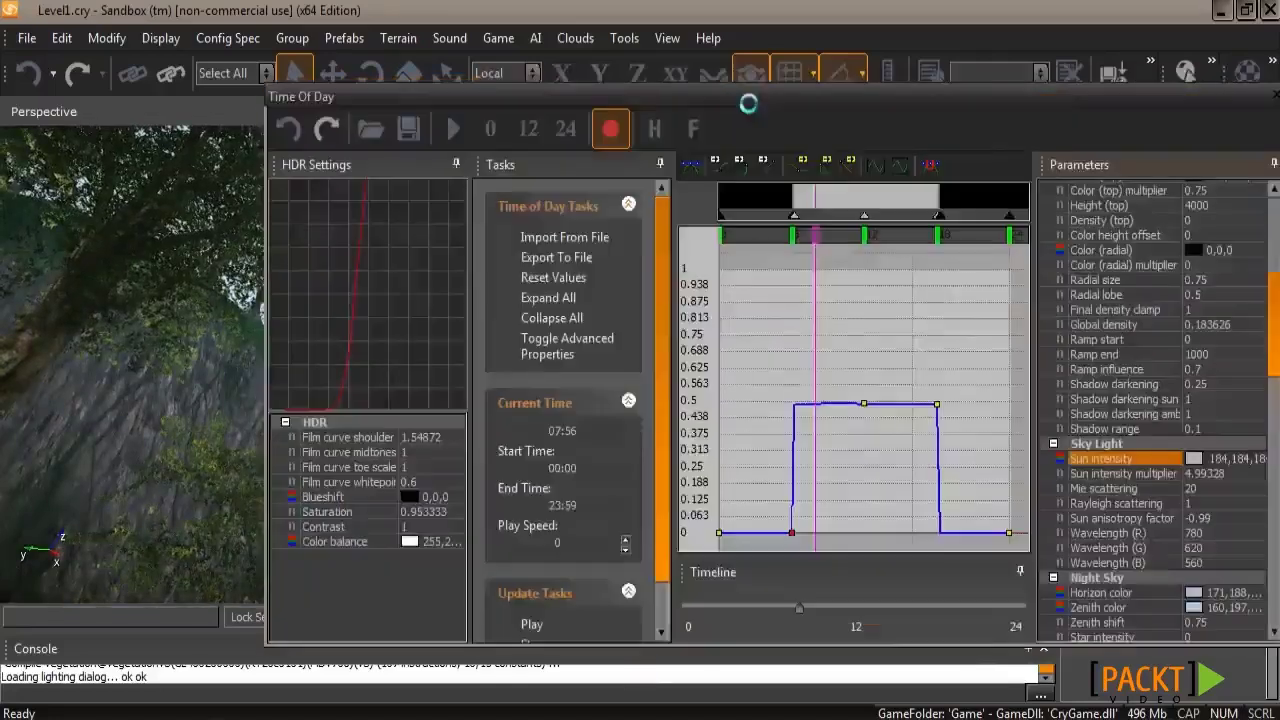
pyautogui.moveTo(662, 262); pyautogui.dragTo(672, 308)
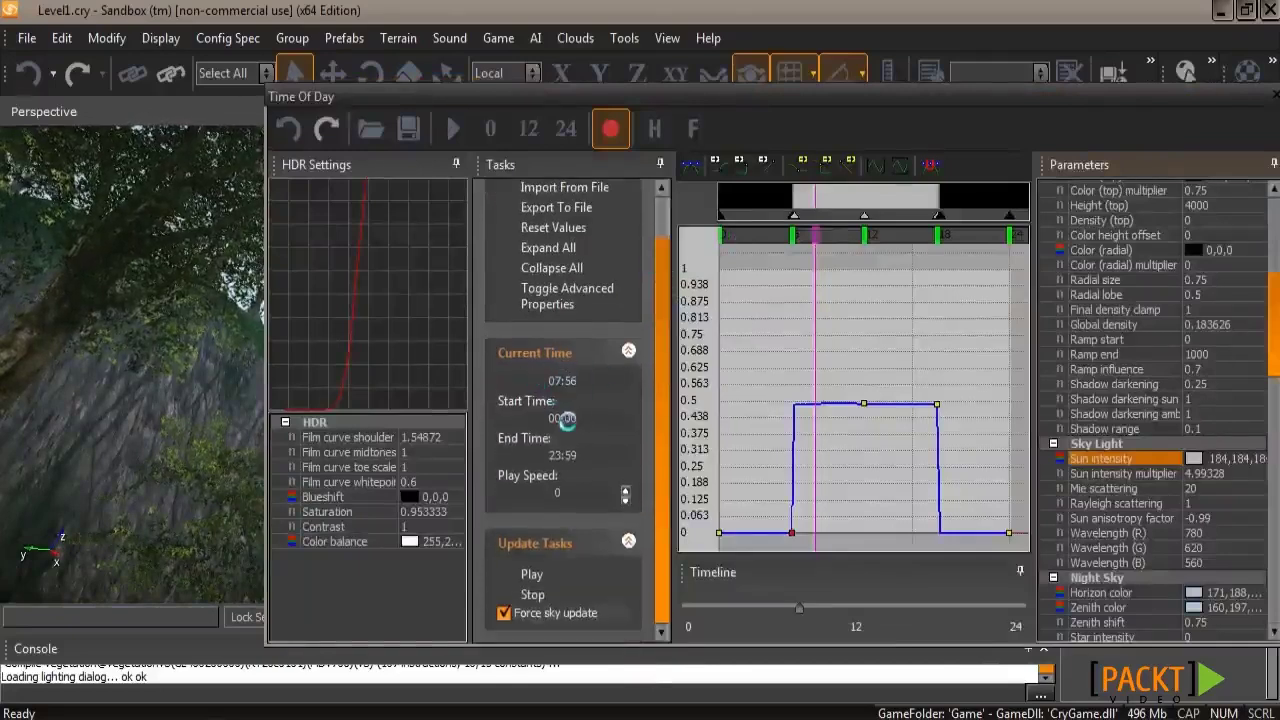
pyautogui.click(528, 129)
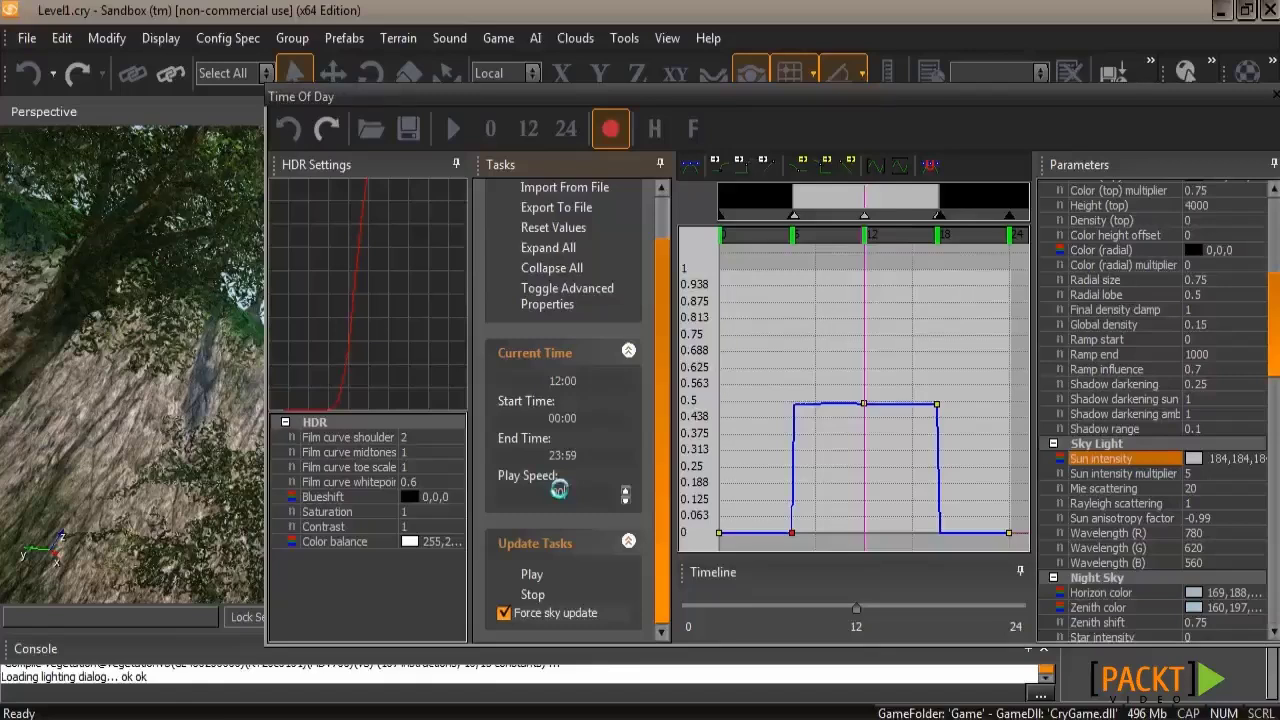
pyautogui.moveTo(493, 96); pyautogui.dragTo(917, 126)
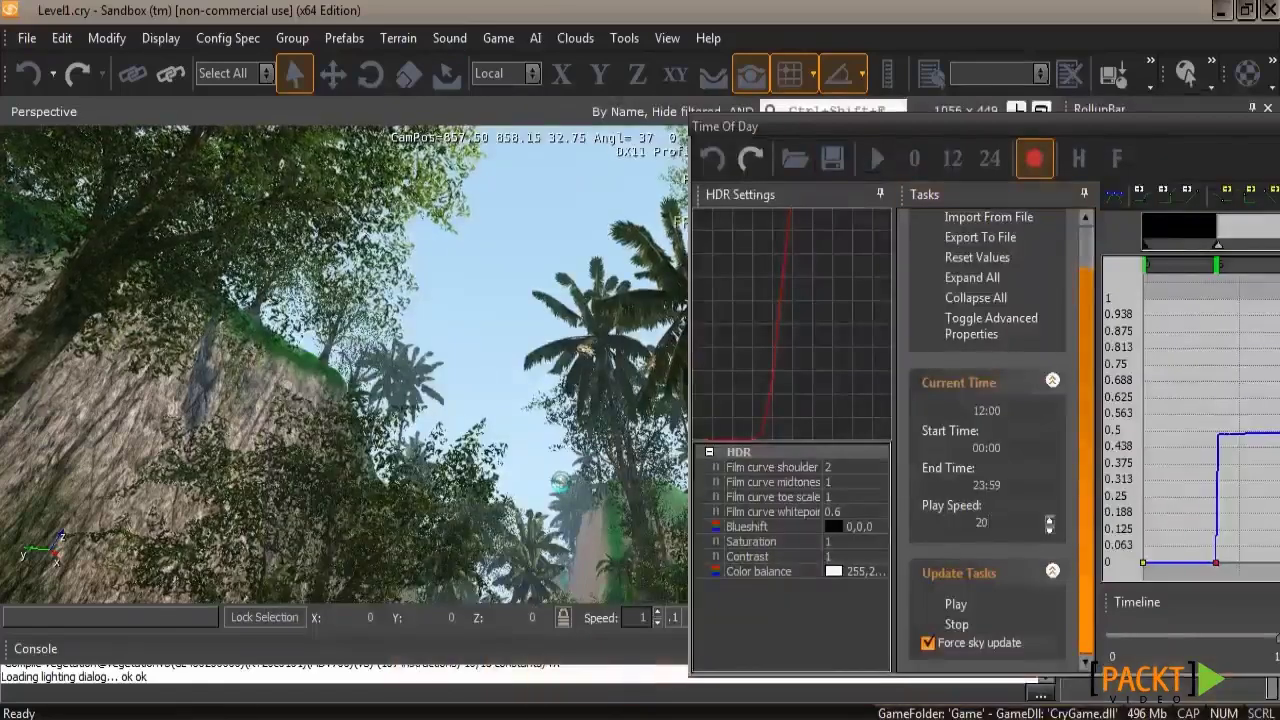
# Preview the lighting in game mode with Ctrl+G, exit with Esc, and enlarge the Time Of Day editor
pyautogui.hotkey('ctrl', 'g')
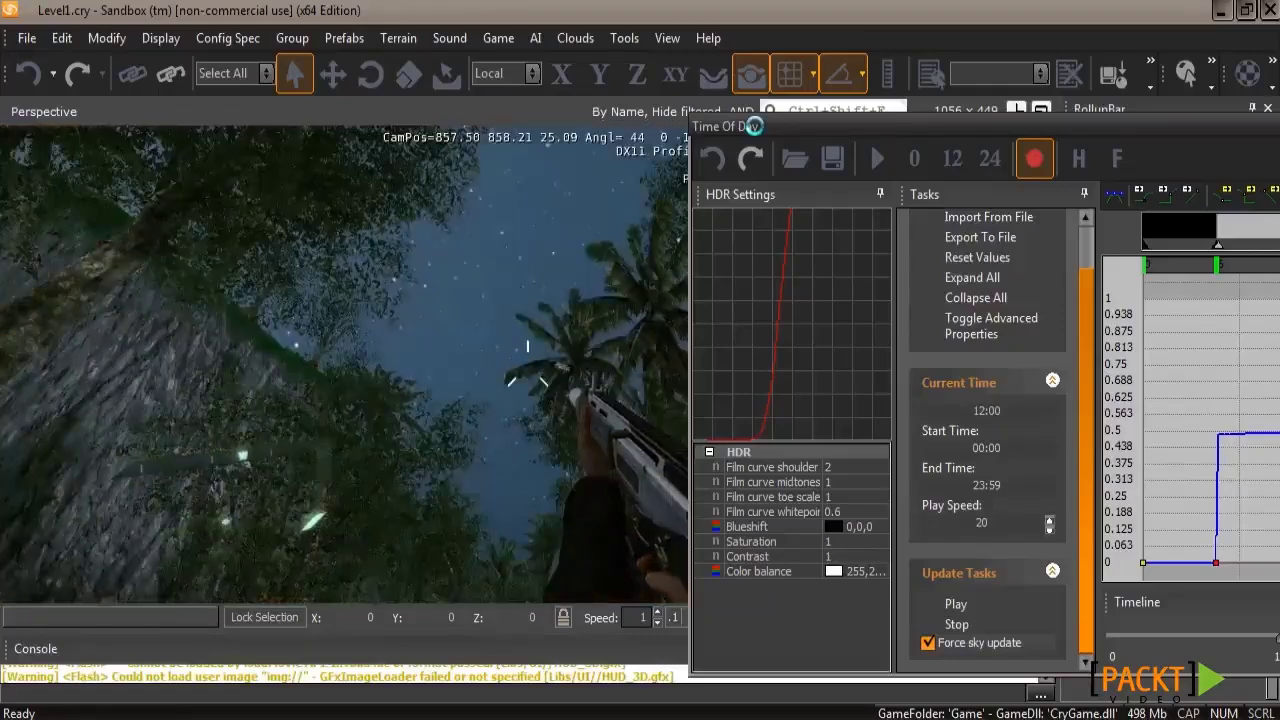
pyautogui.press('Escape')
pyautogui.moveTo(733, 137); pyautogui.dragTo(343, 87)
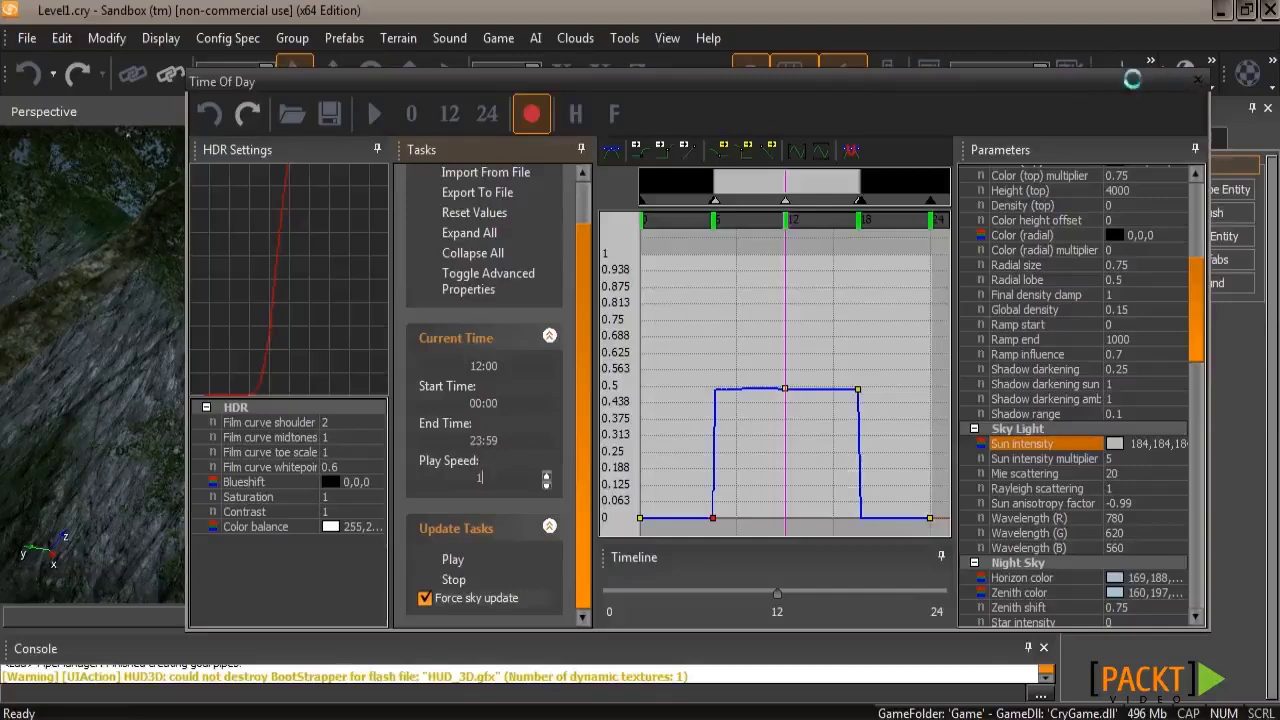
# Close Time Of Day and, in Terrain > Lighting, set sun direction 174 and pole angle 103
pyautogui.click(1196, 79)
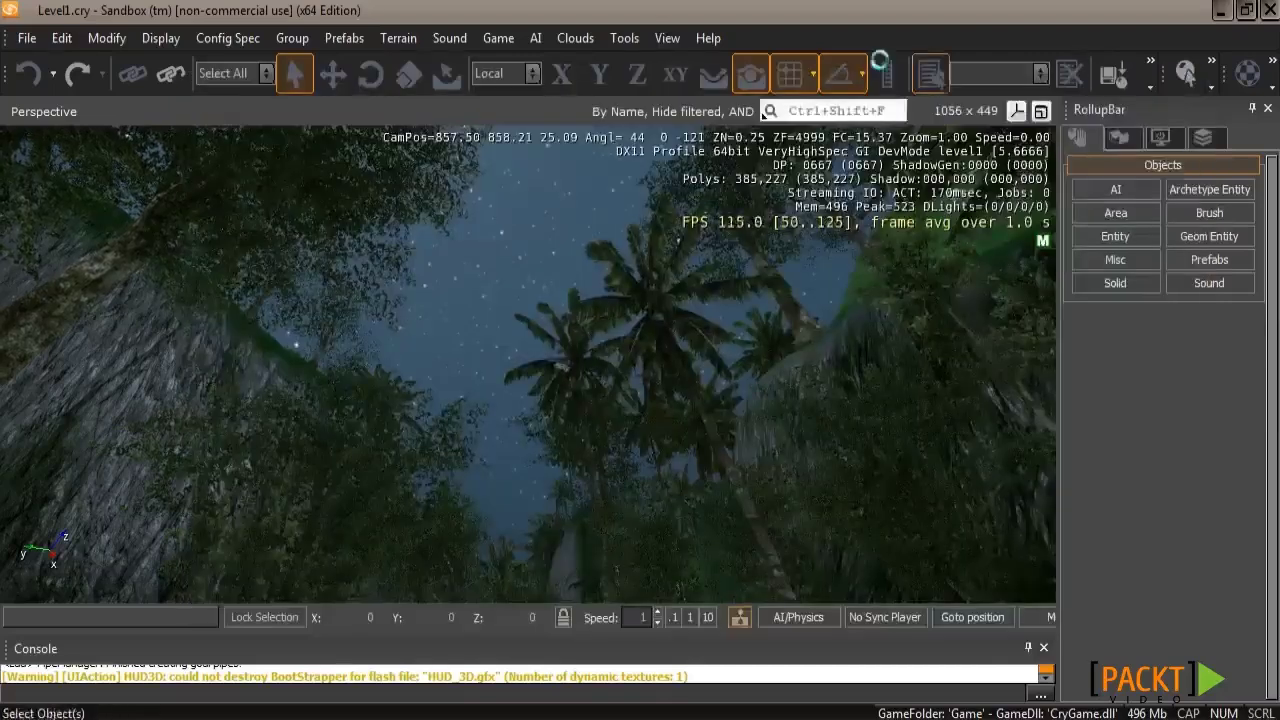
pyautogui.click(396, 37)
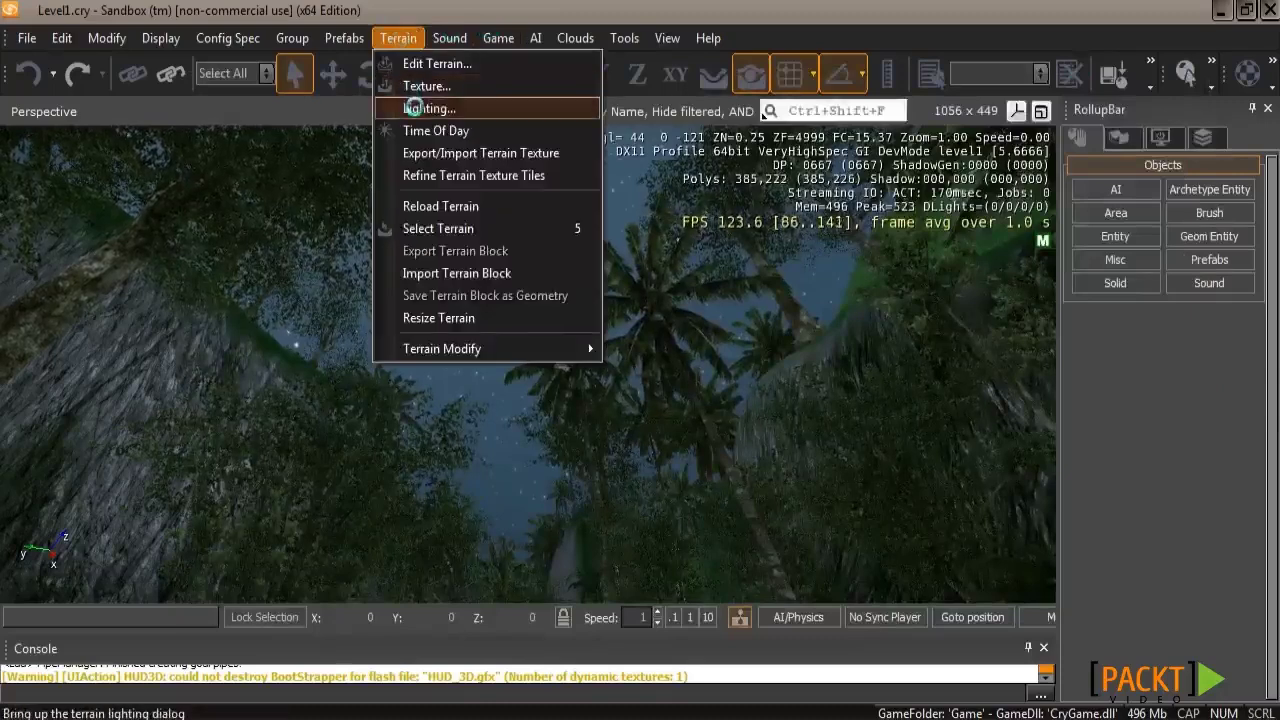
pyautogui.click(418, 108)
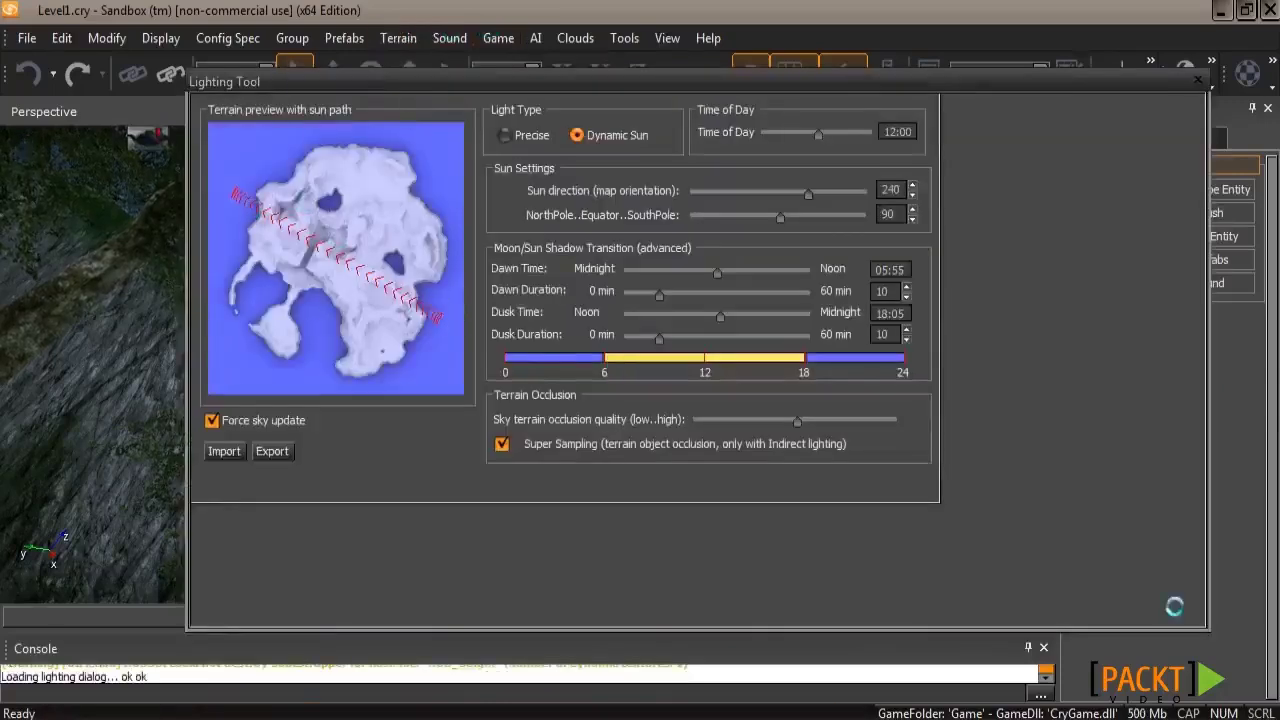
pyautogui.moveTo(1209, 626); pyautogui.dragTo(944, 503)
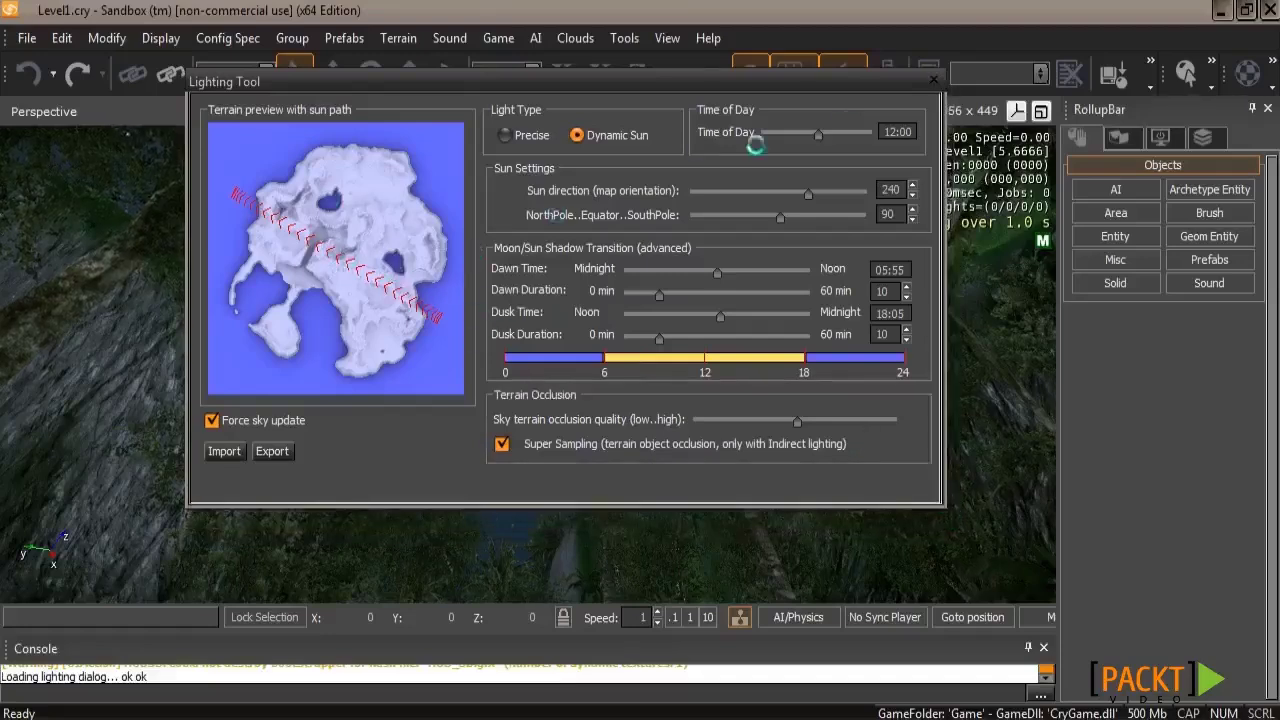
pyautogui.moveTo(807, 195); pyautogui.dragTo(791, 219)
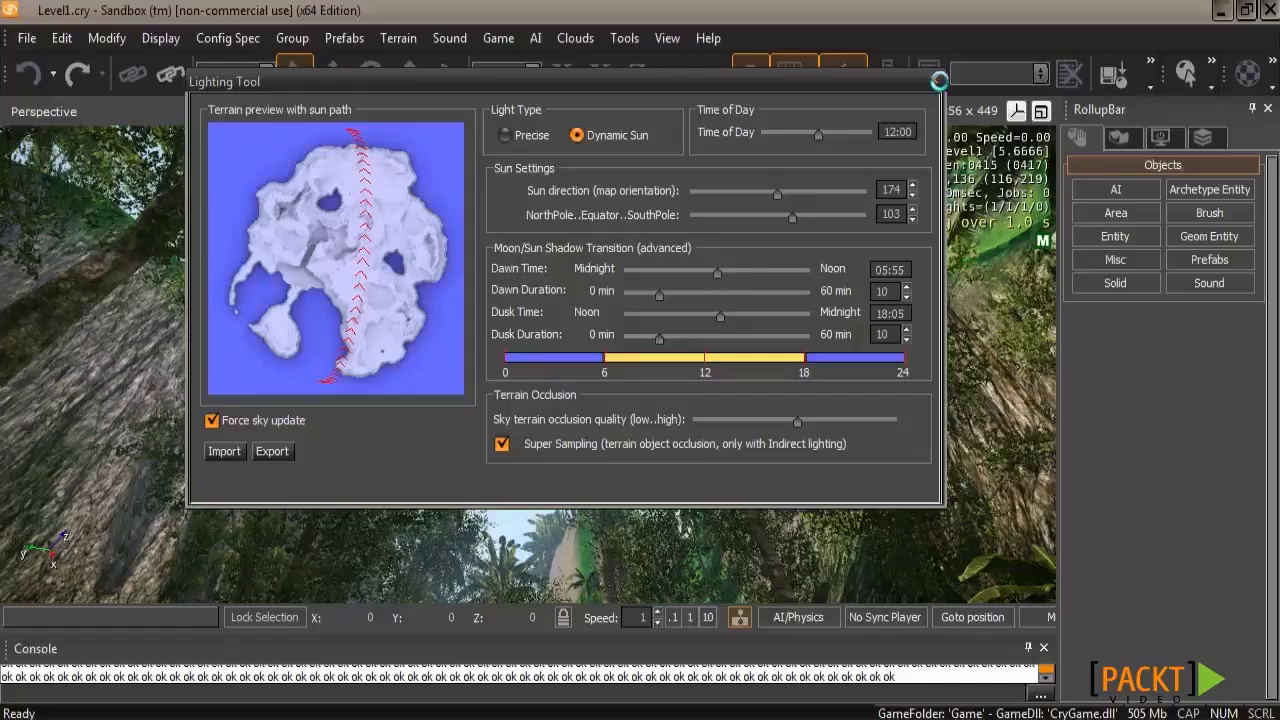
pyautogui.click(934, 79)
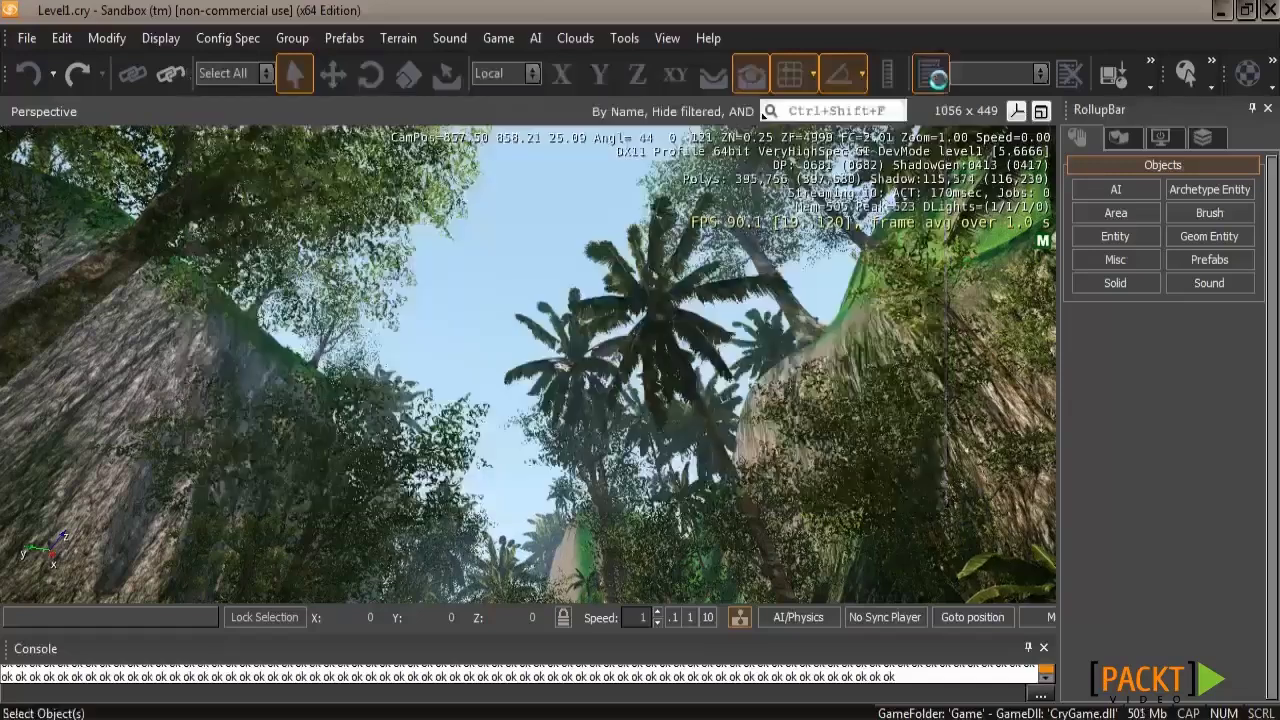
# Select the SkyBox Material property in the Terrain Environment settings and open the Material Editor
pyautogui.click(1159, 137)
pyautogui.click(1118, 137)
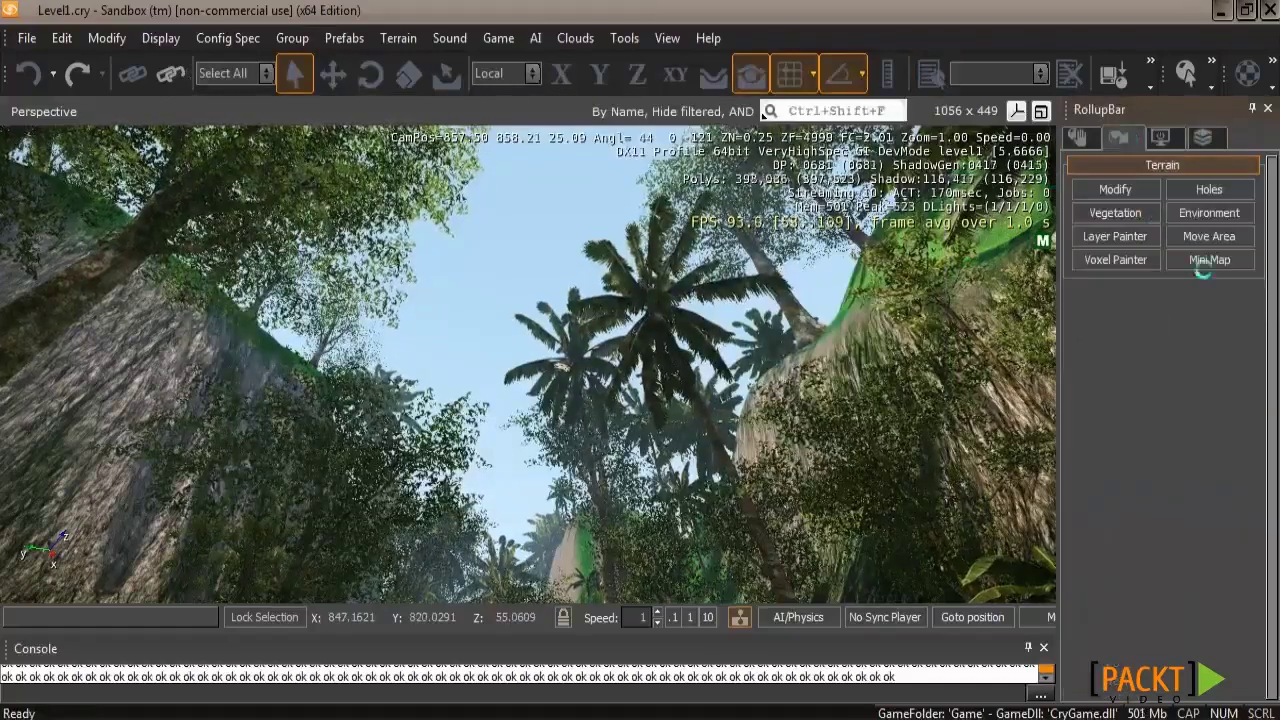
pyautogui.click(1209, 213)
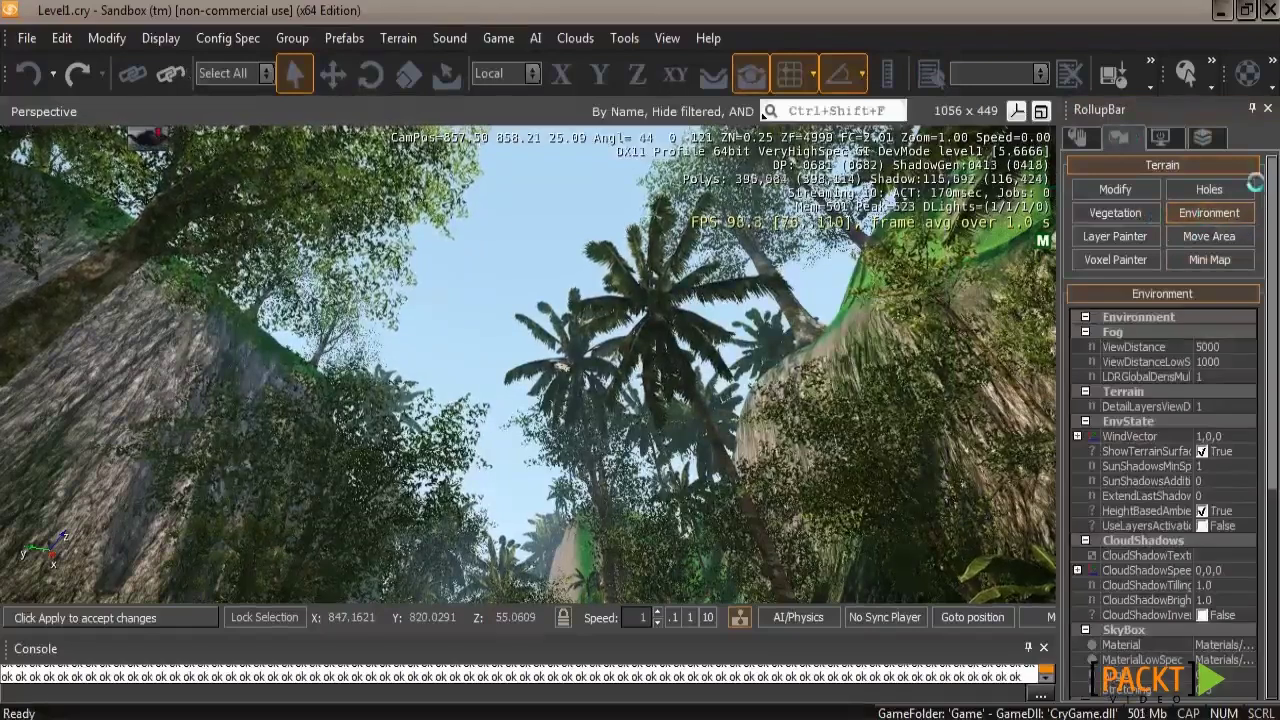
pyautogui.scroll(-6, 1263, 215)
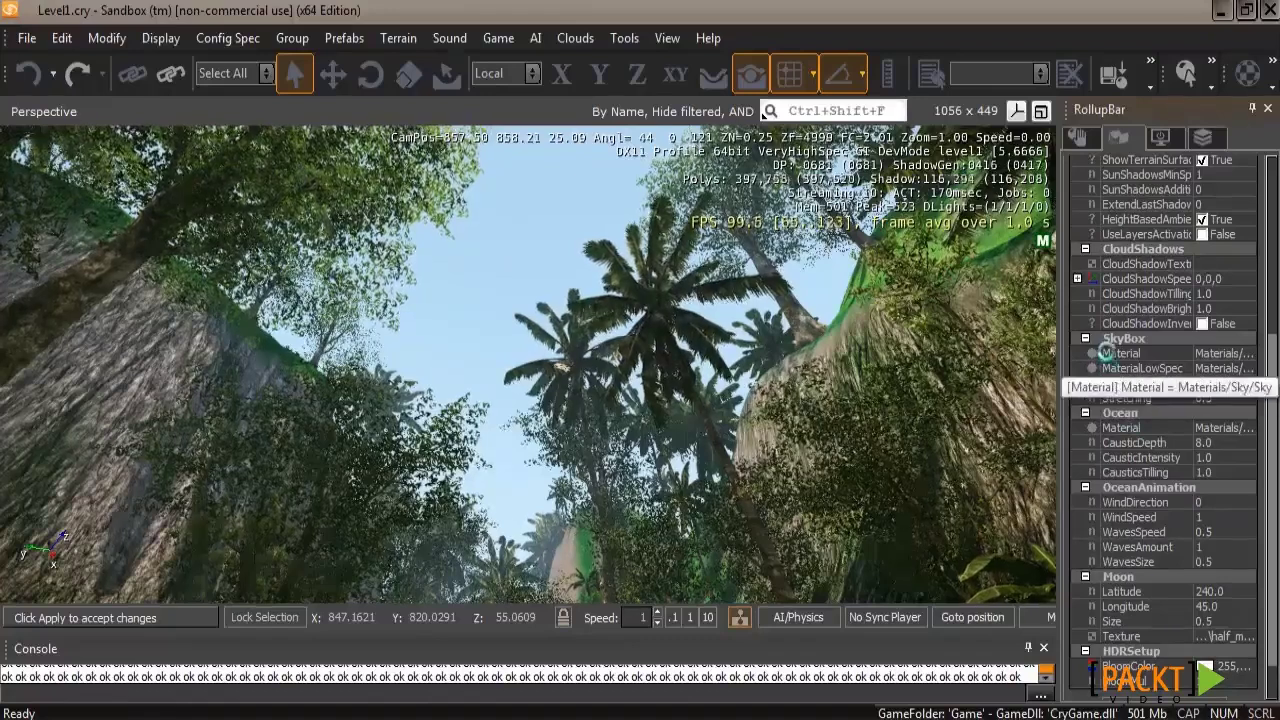
pyautogui.click(1215, 353)
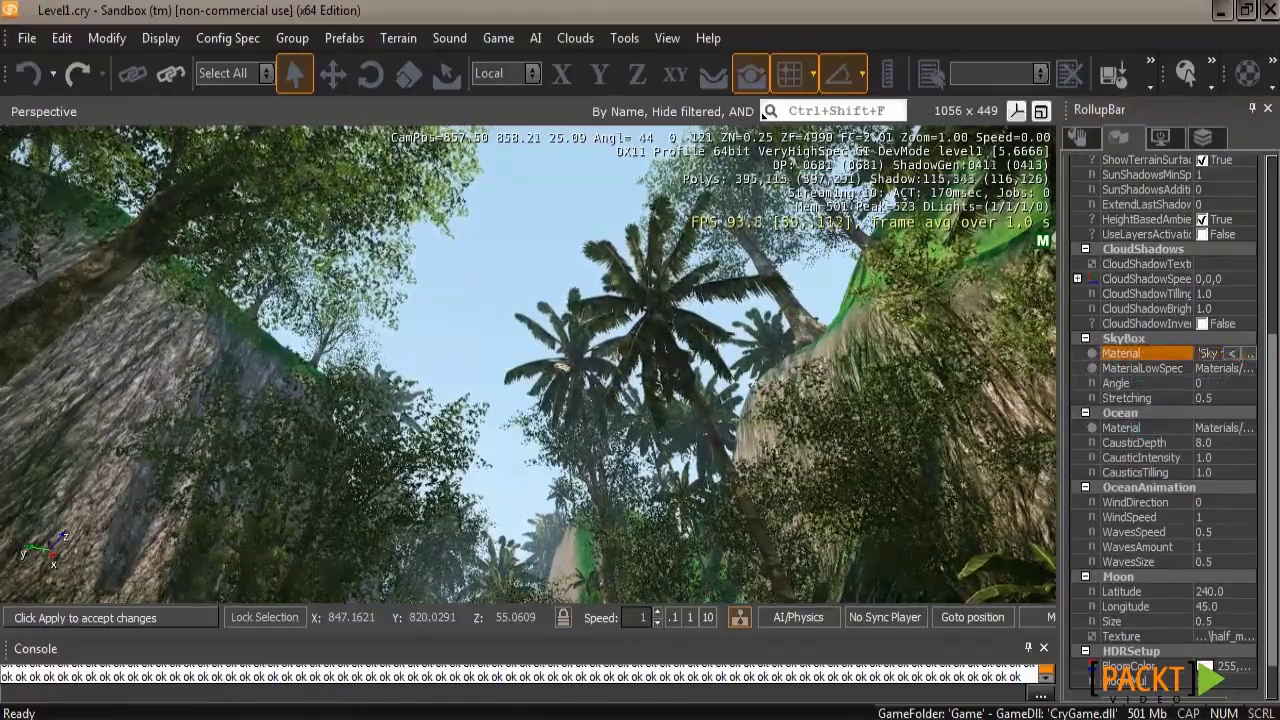
pyautogui.press('m')
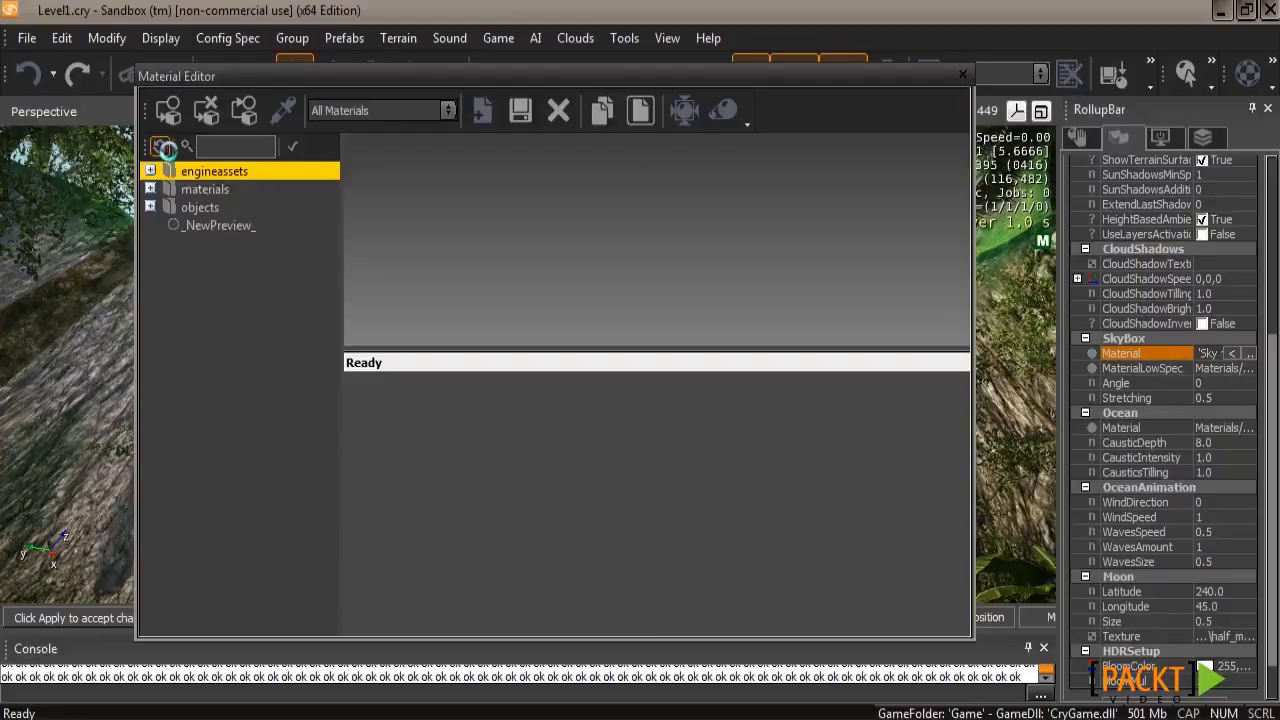
# Expand the materials > sky folder and swing the camera toward the open sky
pyautogui.click(151, 190)
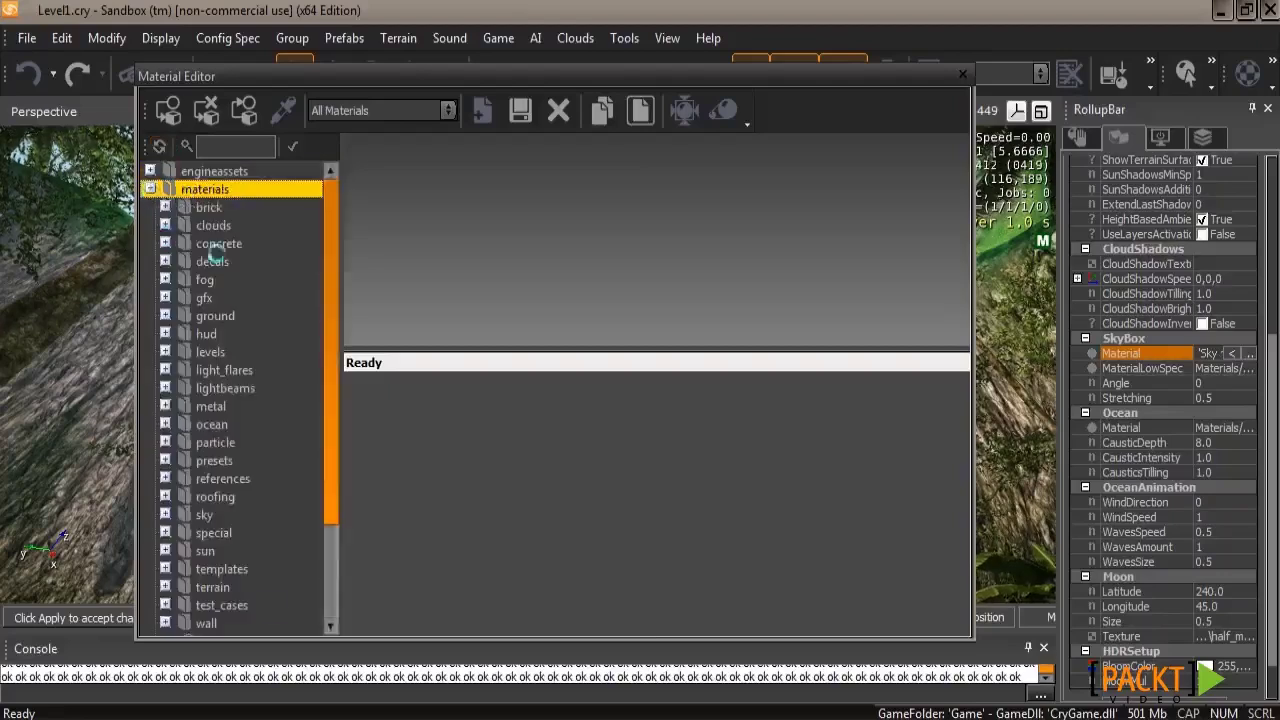
pyautogui.click(162, 513)
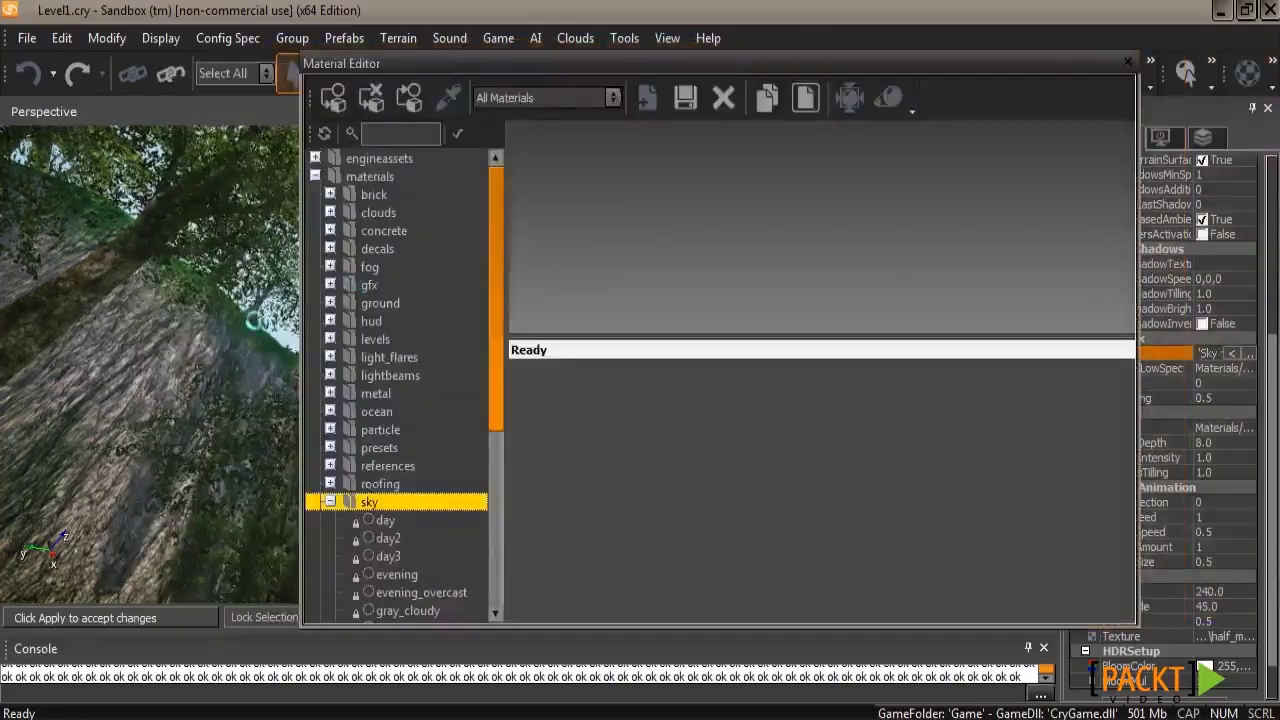
pyautogui.moveTo(255, 320); pyautogui.dragTo(231, 323, button='right')
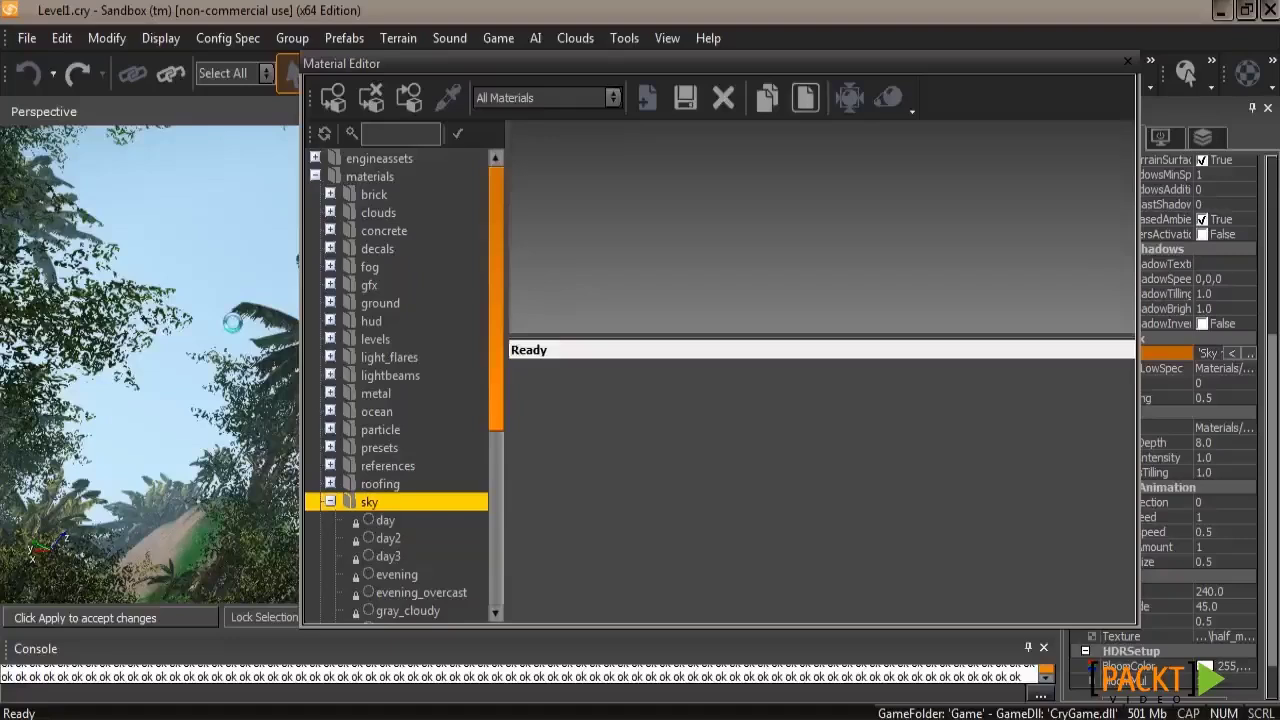
pyautogui.moveTo(500, 342); pyautogui.dragTo(498, 414)
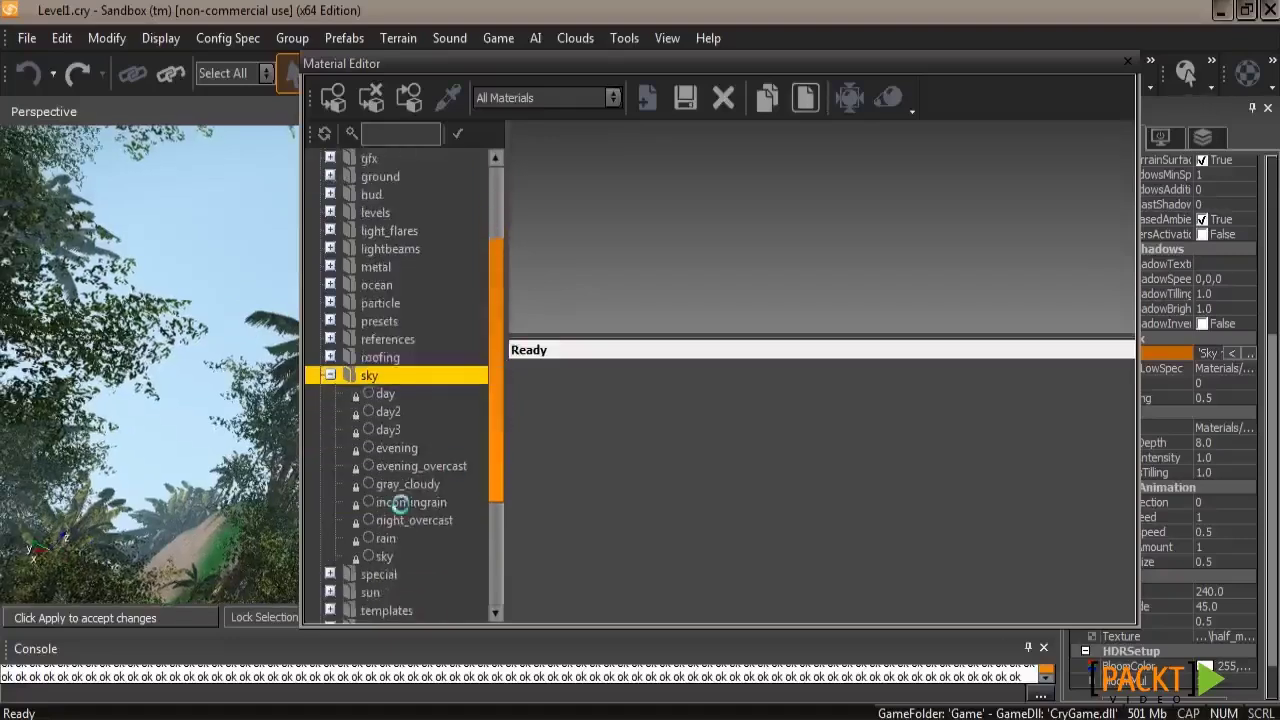
# Preview the gray_cloudy, rain, evening and day3 skies, then apply day2 as the skybox
pyautogui.click(397, 486)
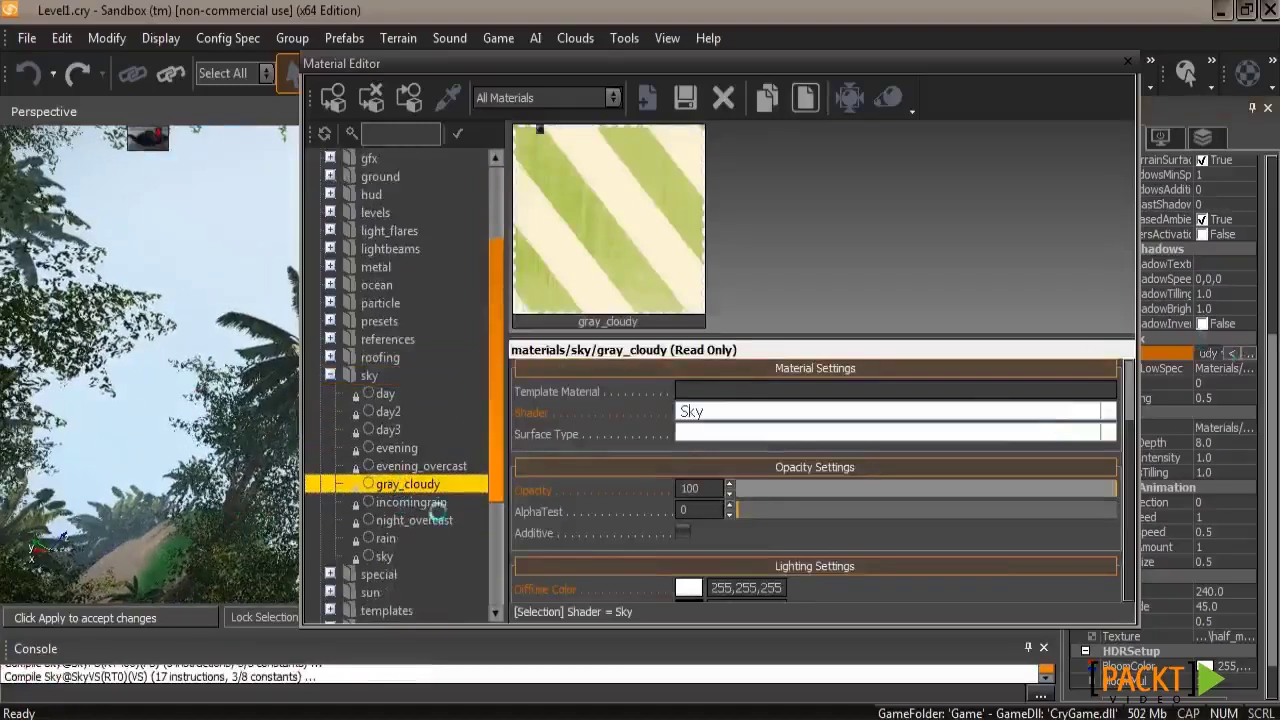
pyautogui.click(383, 538)
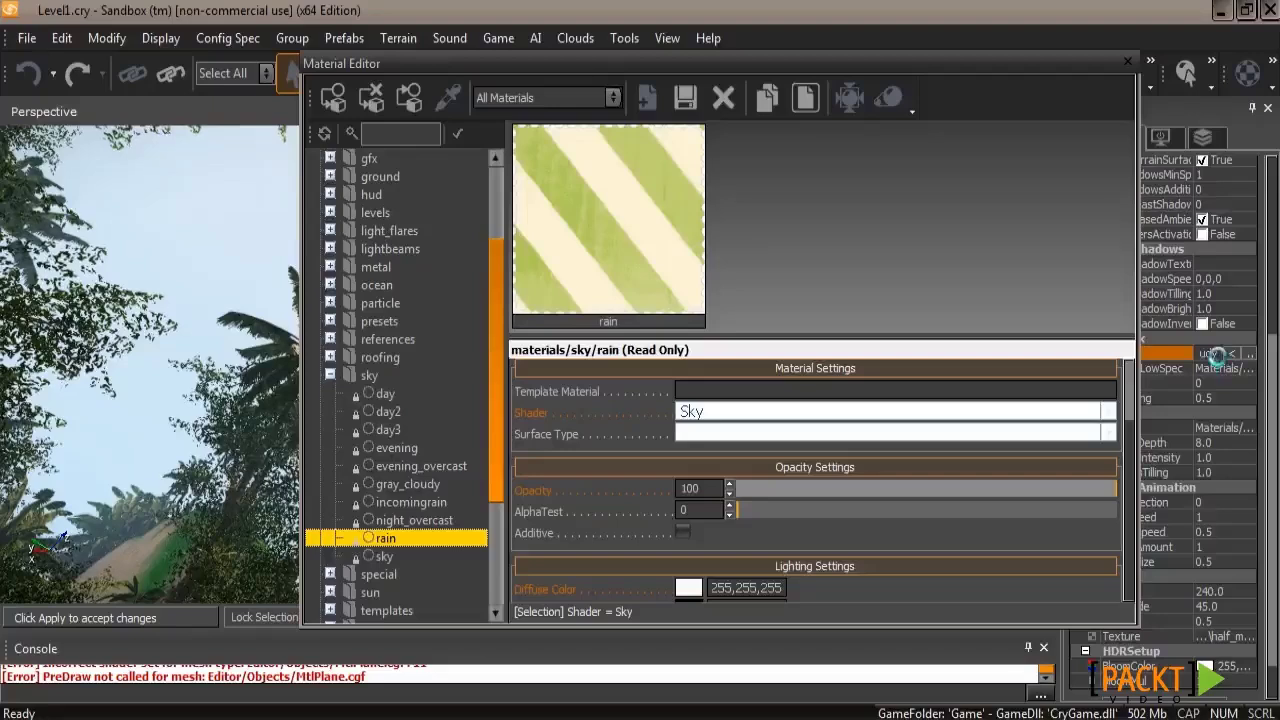
pyautogui.click(396, 447)
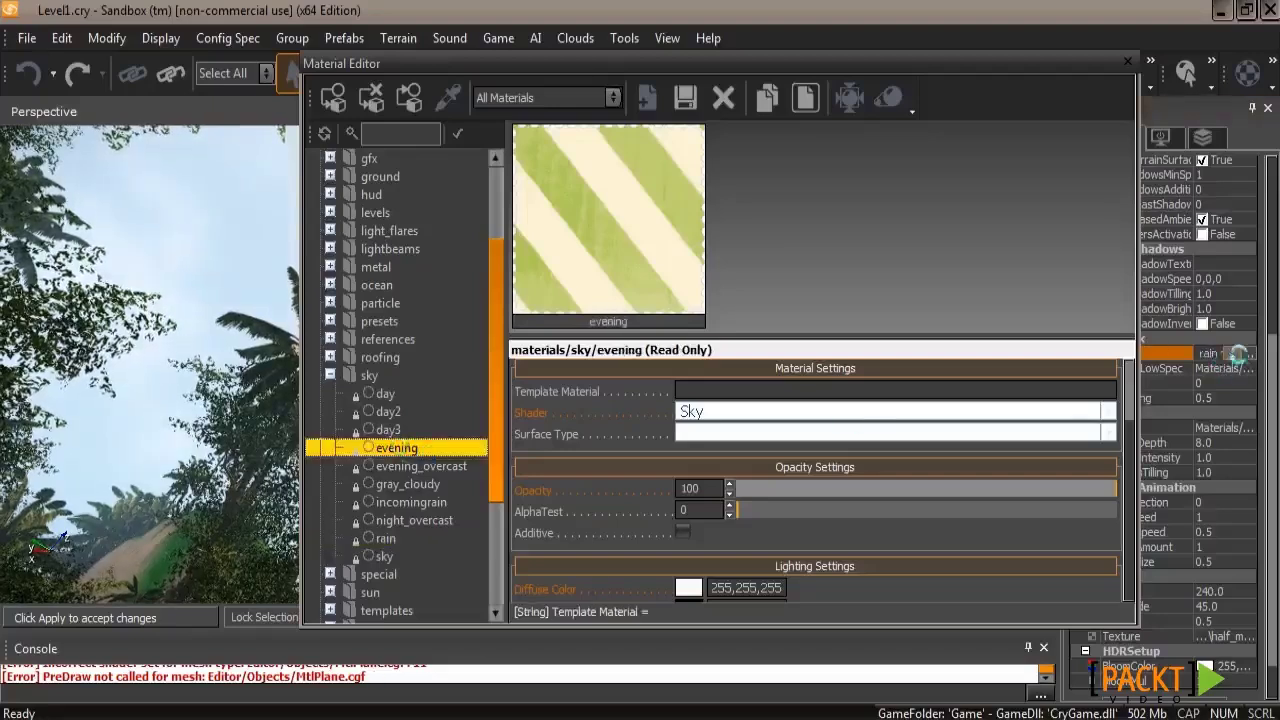
pyautogui.click(388, 429)
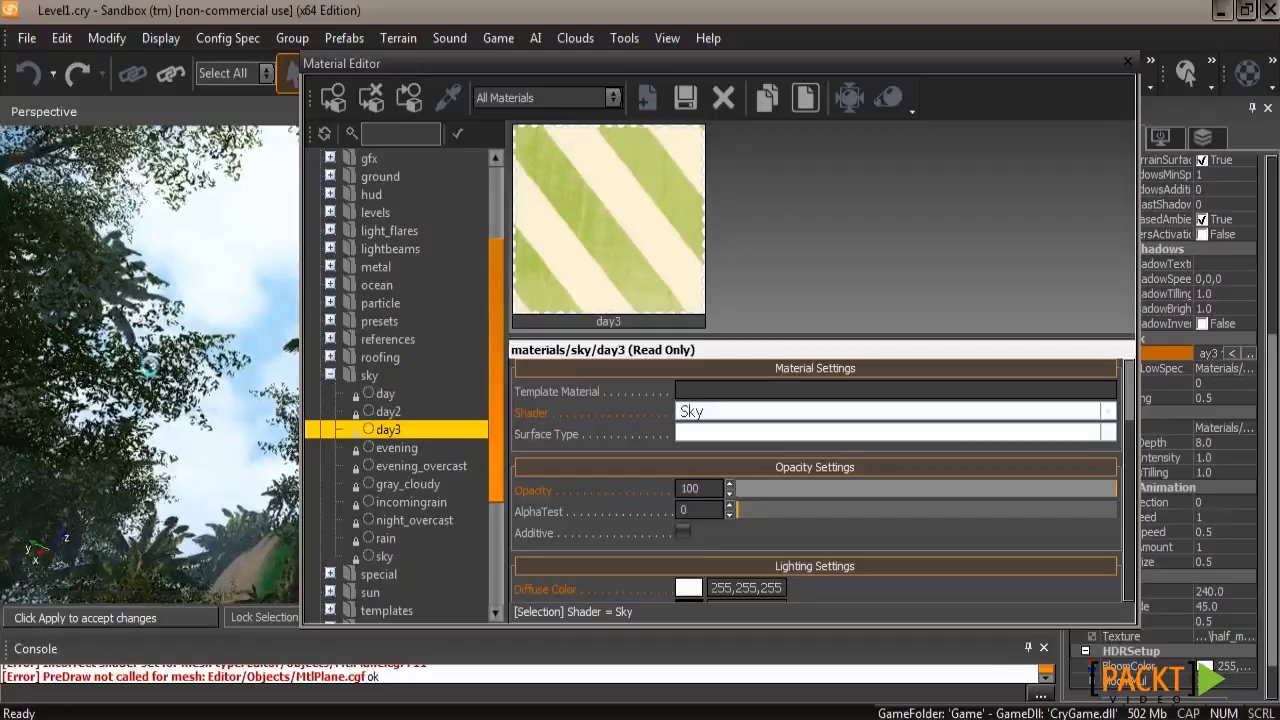
pyautogui.click(390, 411)
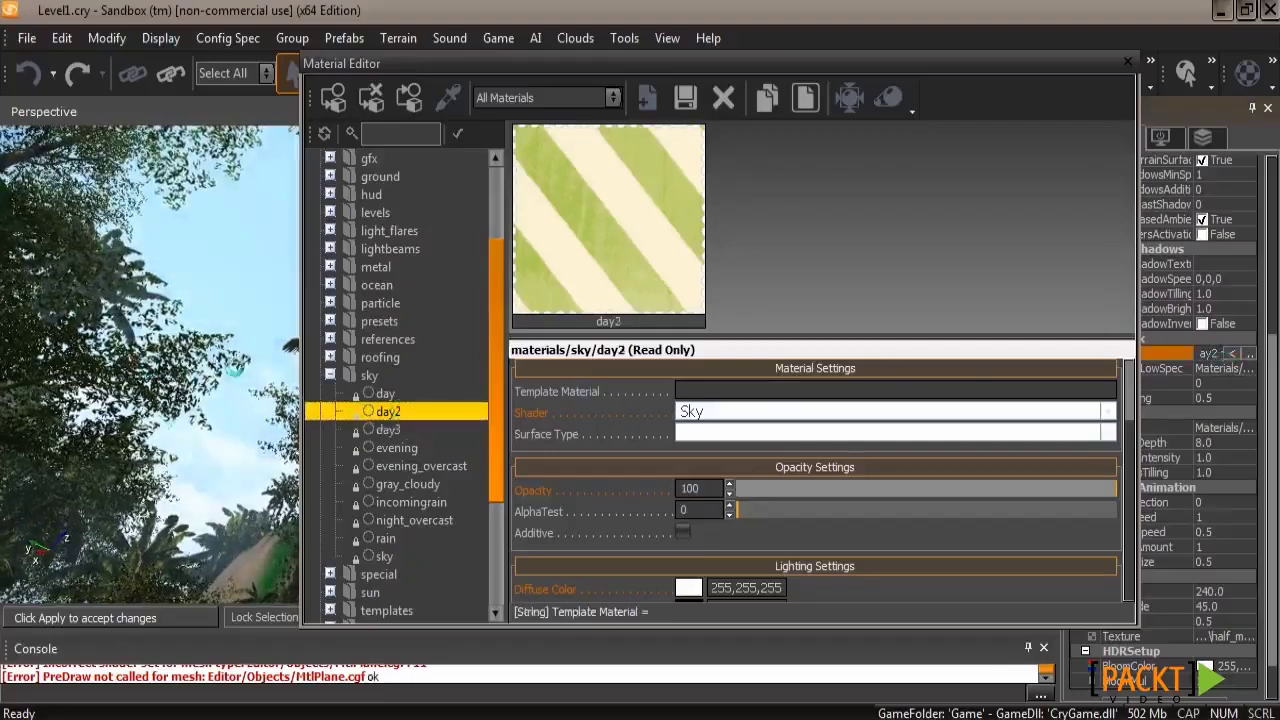
pyautogui.moveTo(502, 63); pyautogui.dragTo(701, 376)
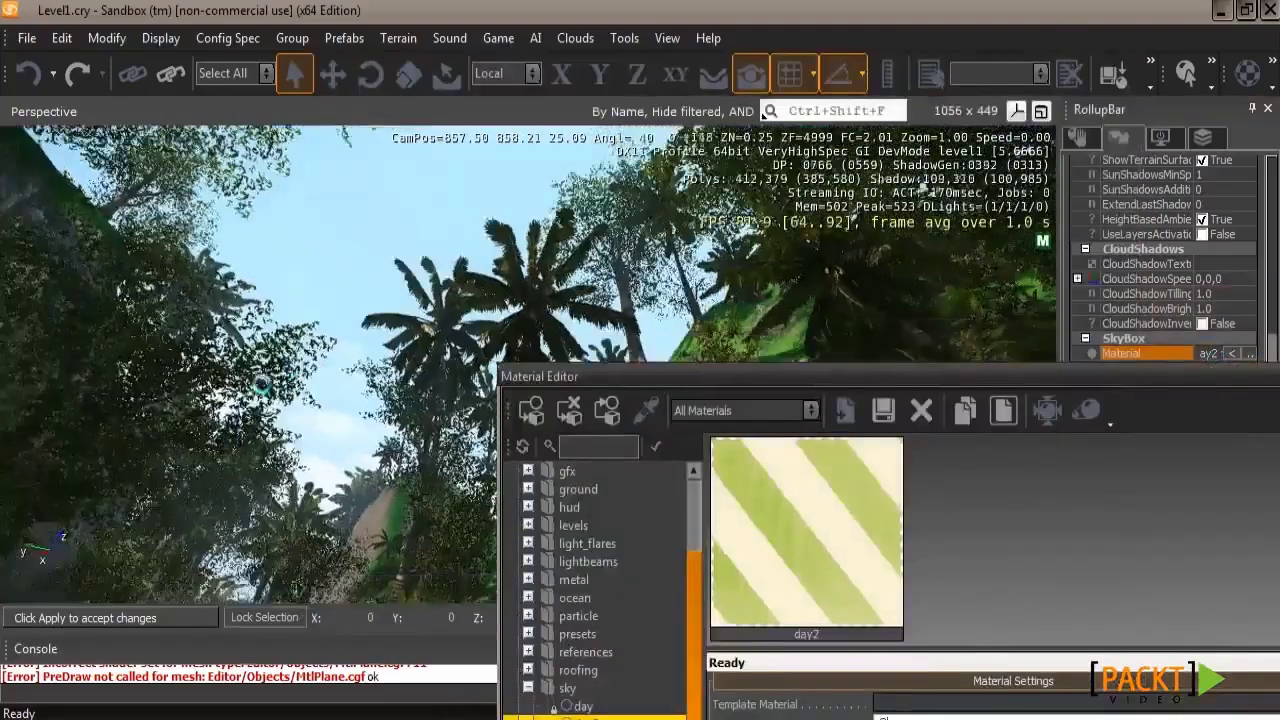
# Close the Material Editor and tilt the camera up to view the jungle under the day2 sky
pyautogui.moveTo(700, 378); pyautogui.dragTo(468, 146)
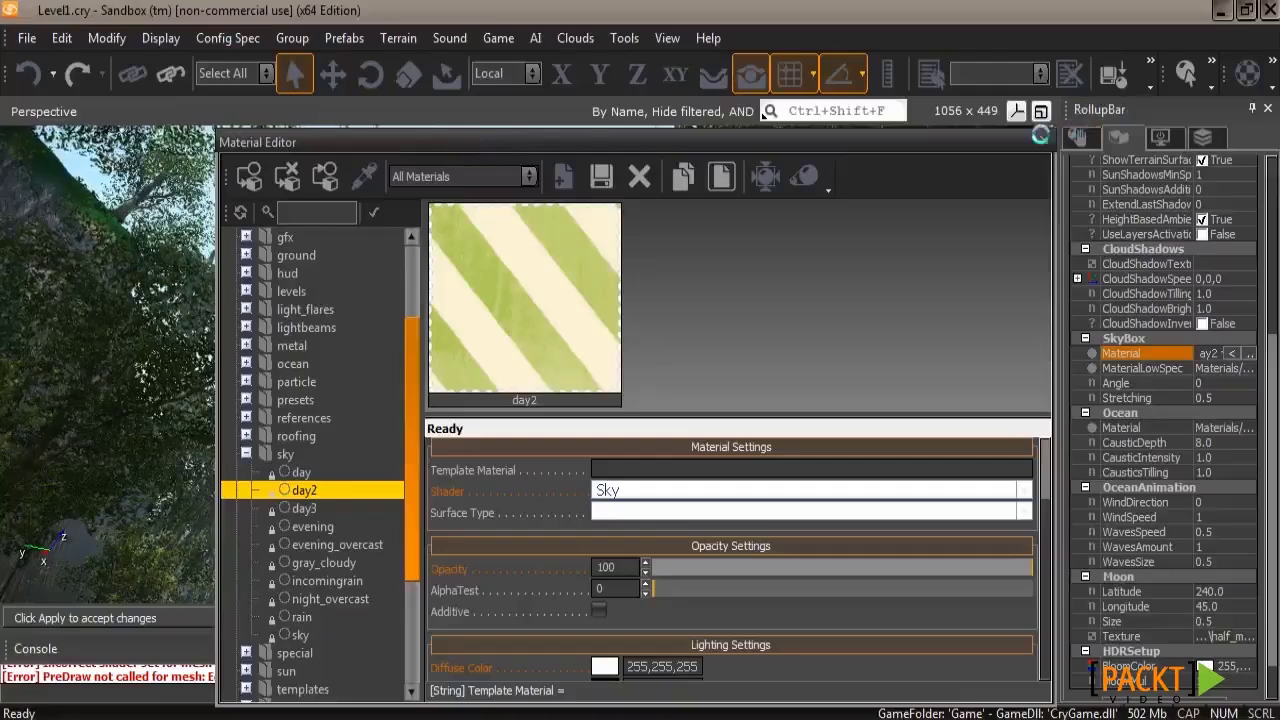
pyautogui.press('m')
pyautogui.moveTo(640, 400); pyautogui.dragTo(640, 340, button='right')
pyautogui.moveTo(541, 263); pyautogui.dragTo(568, 251, button='right')
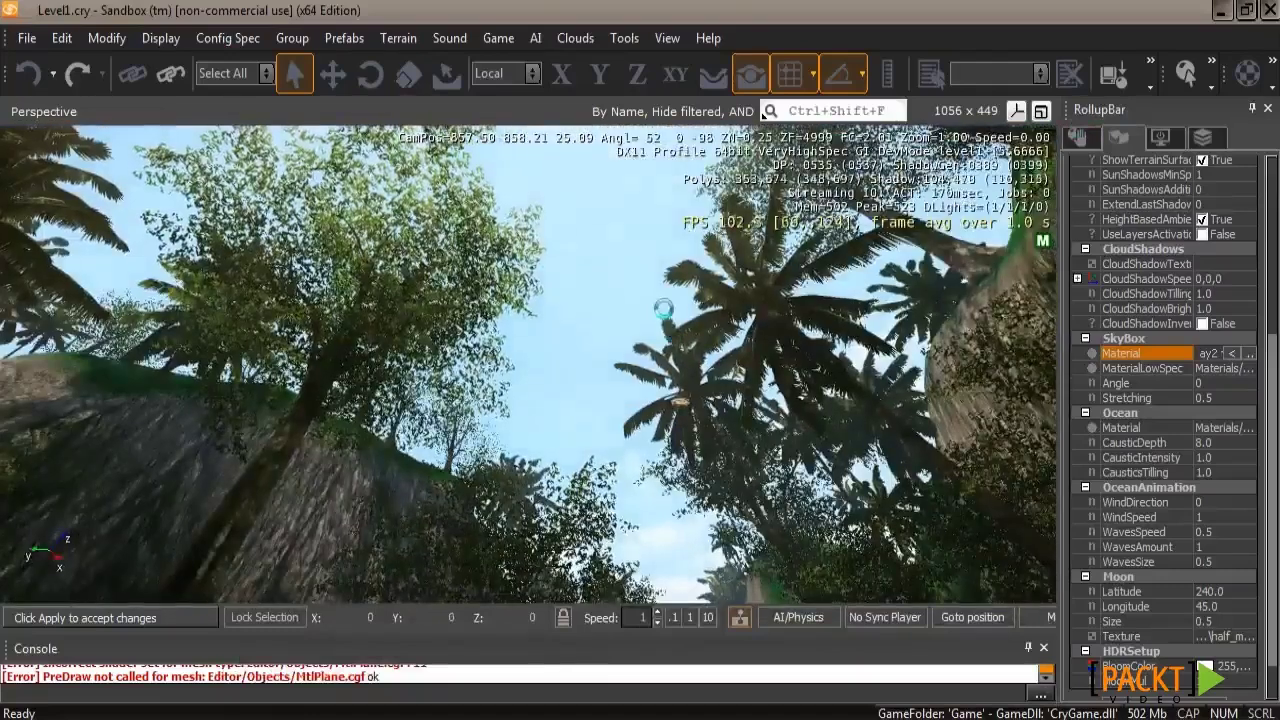